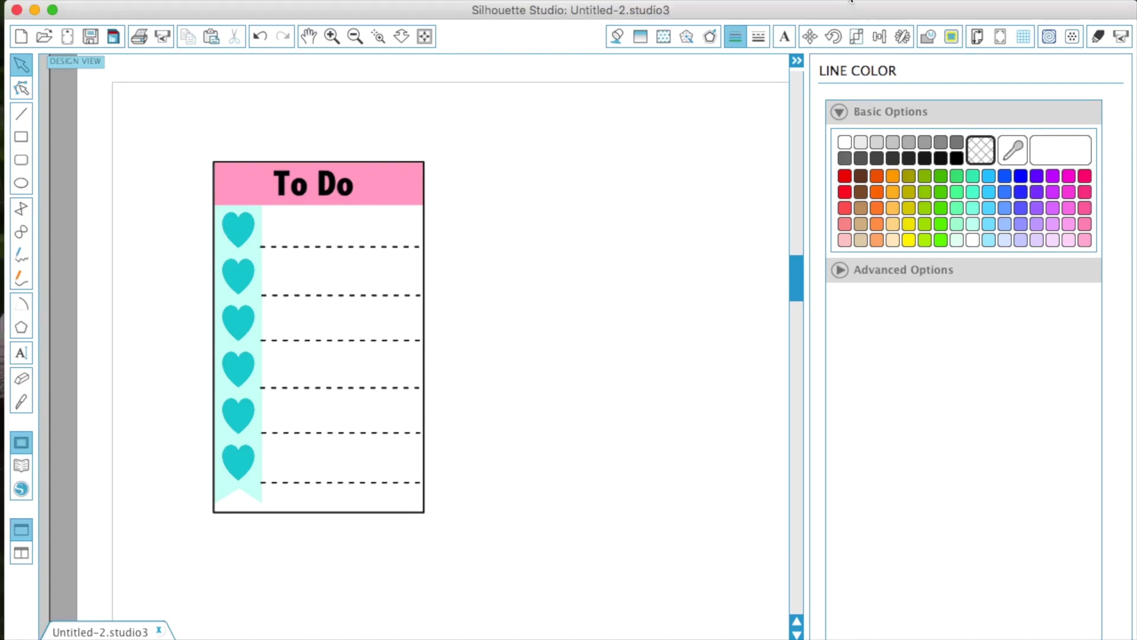
Step: Bring the planner page photo with its measurements to the front in Preview
key(super+Tab)
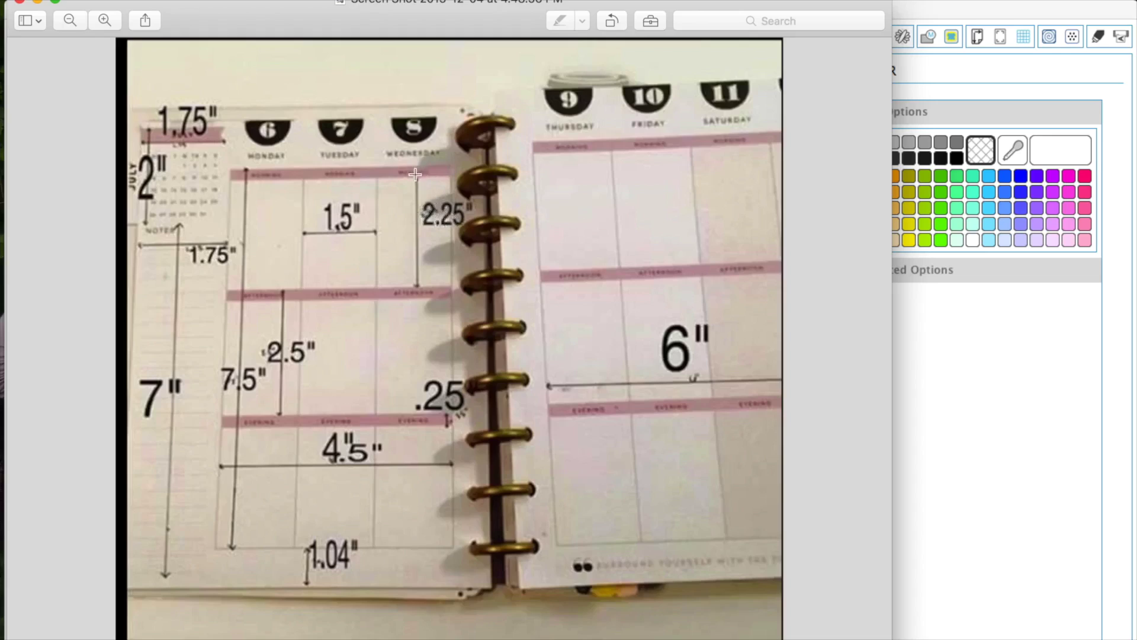
Step: Draw a rectangle beside the sticker and size it to 1.5 × 2.5 in
click(933, 16)
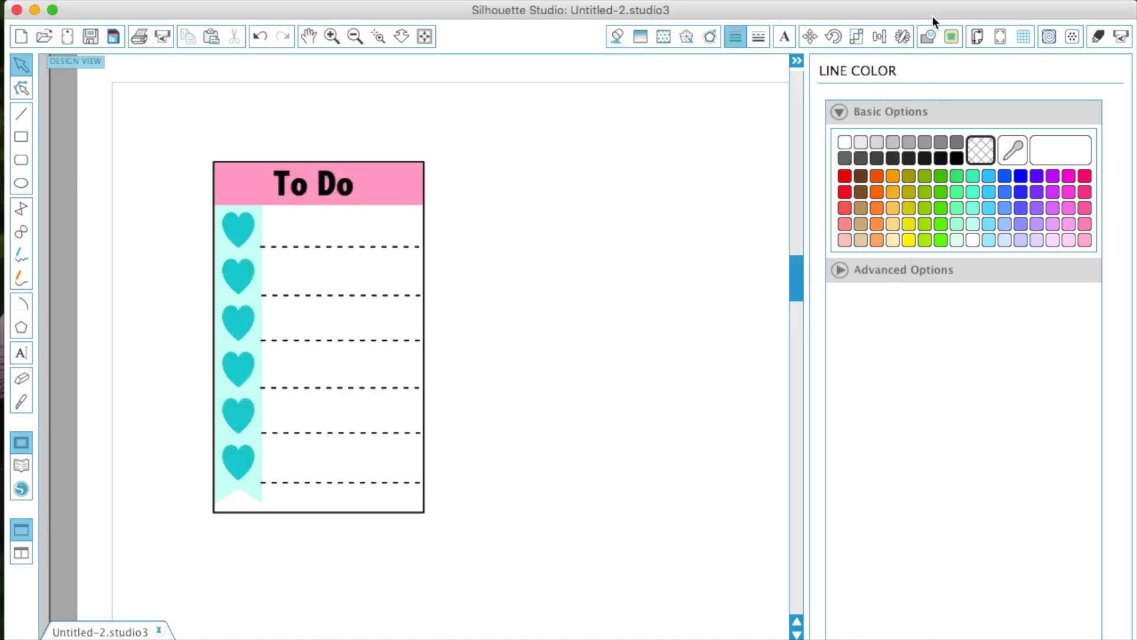
click(20, 137)
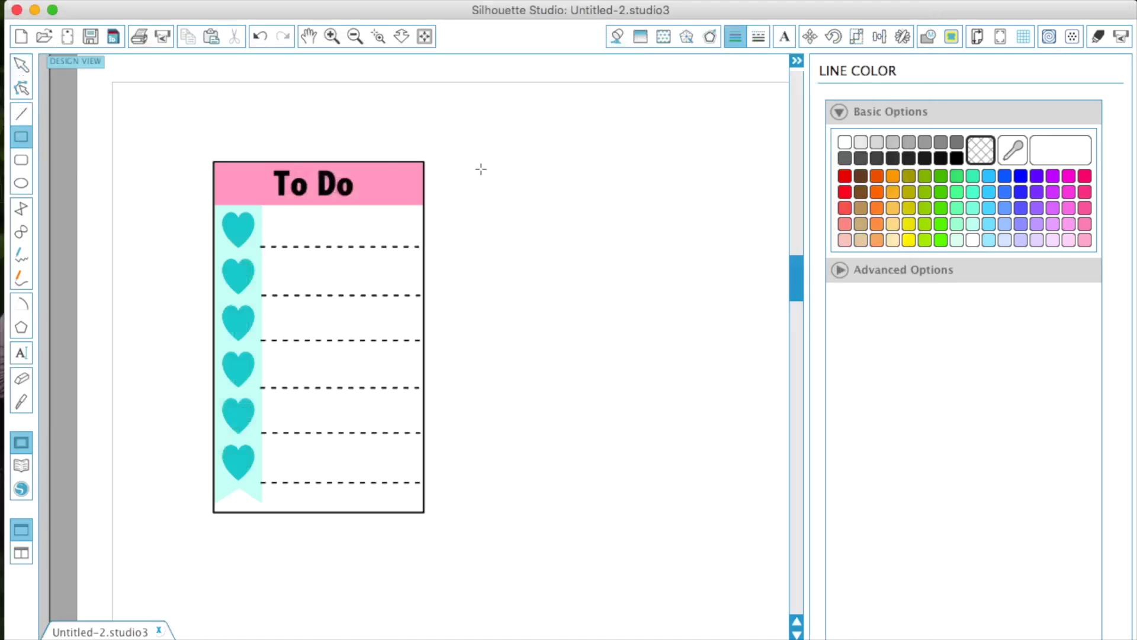
drag(463, 160, 677, 507)
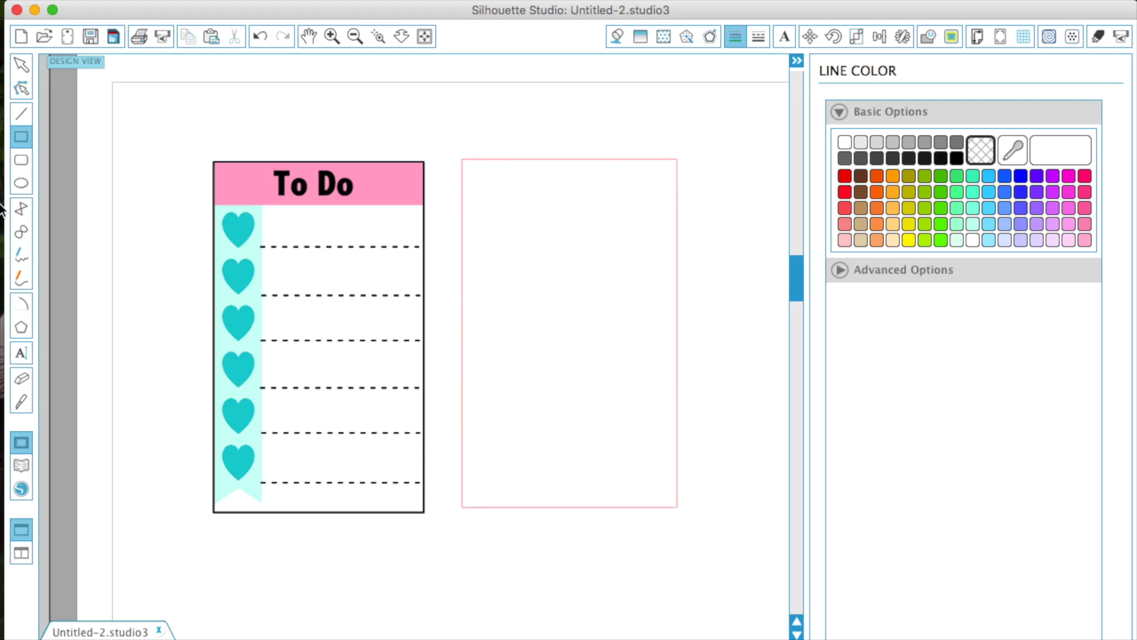
click(857, 36)
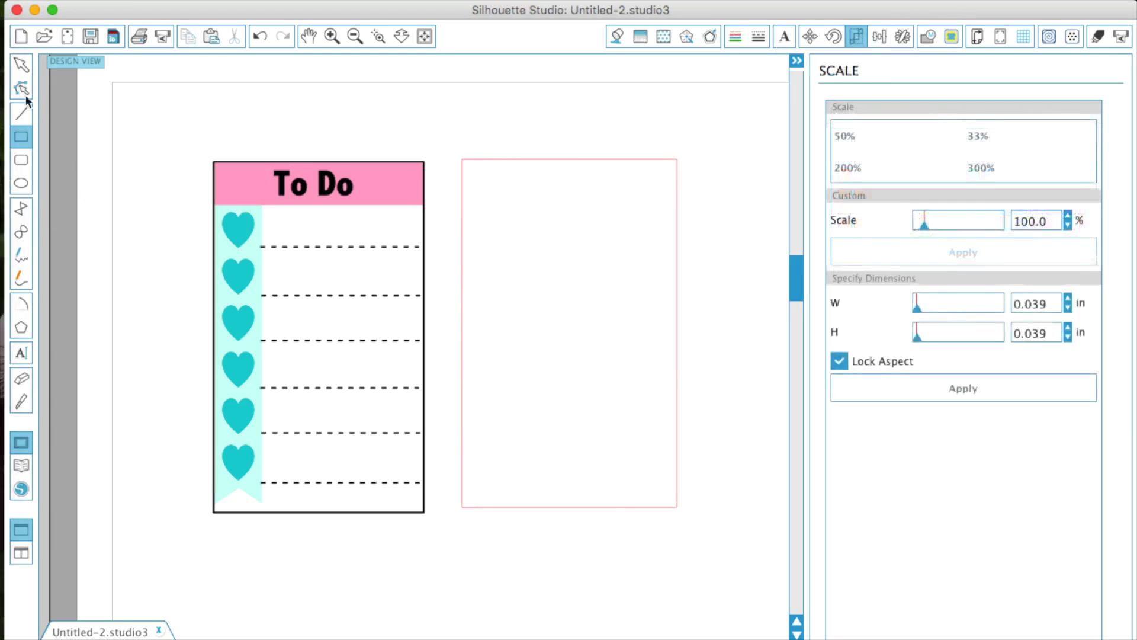
click(21, 65)
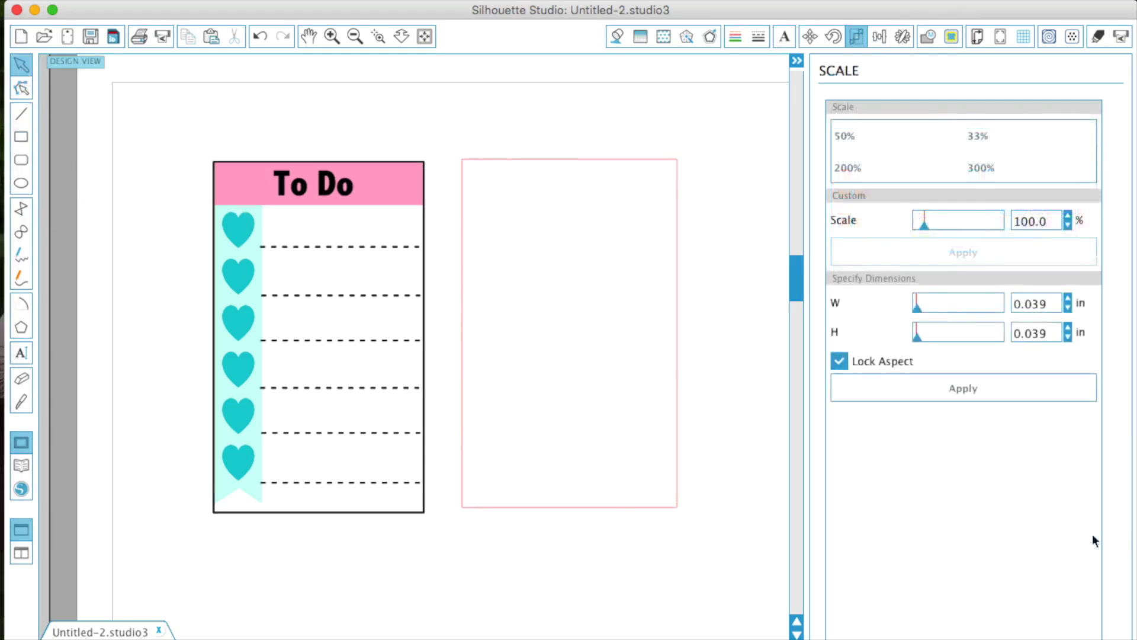
click(682, 509)
drag(1049, 303, 904, 303)
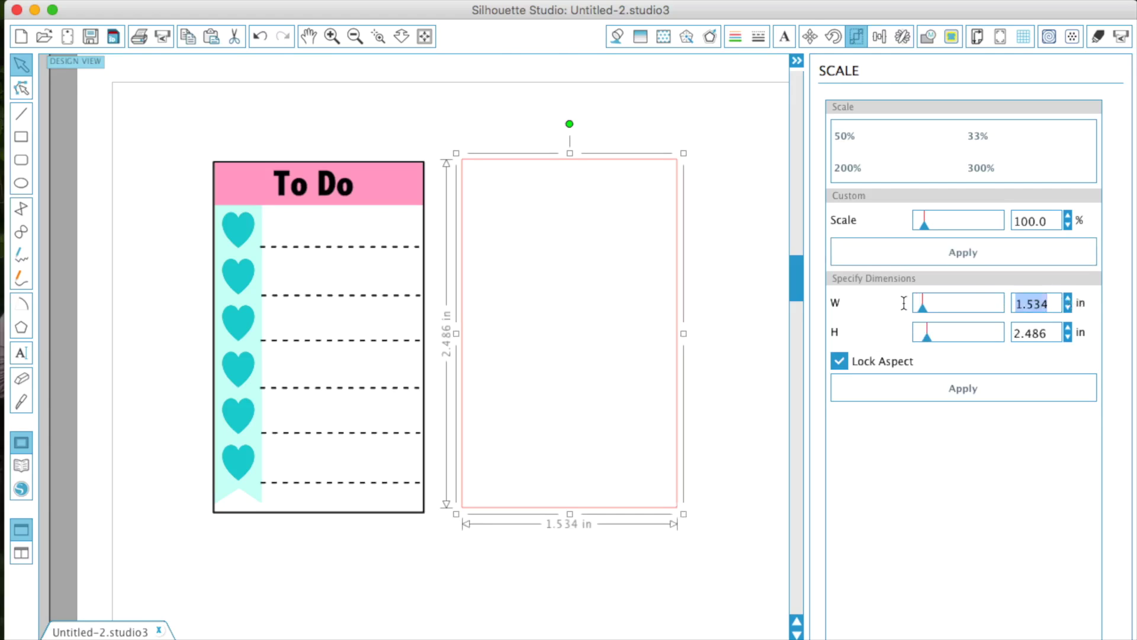
text(1)
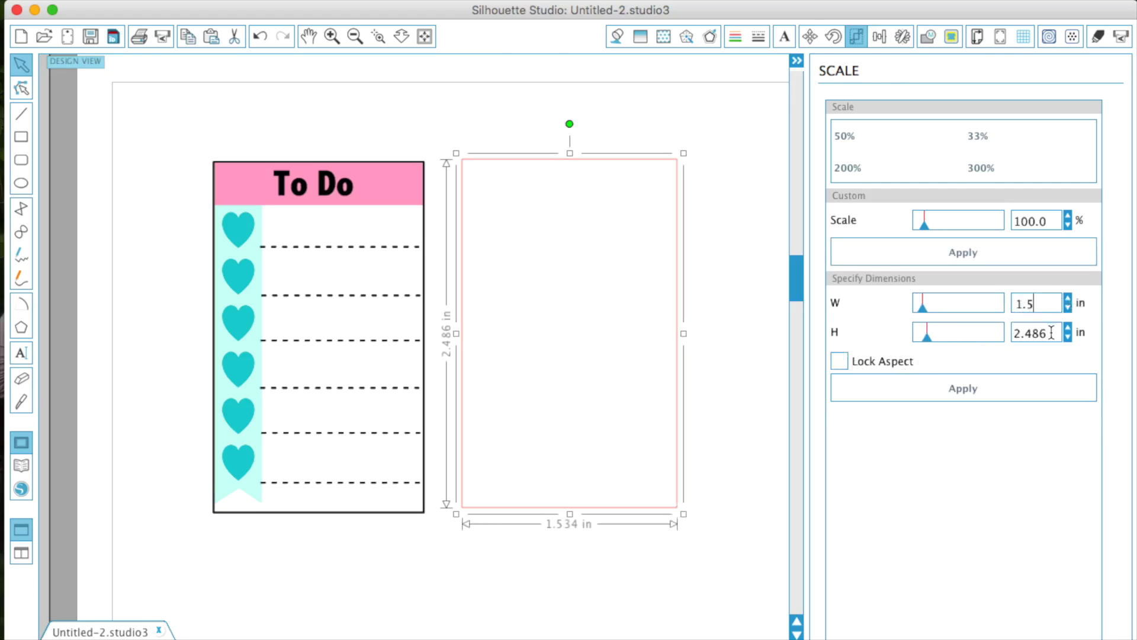
key(Tab)
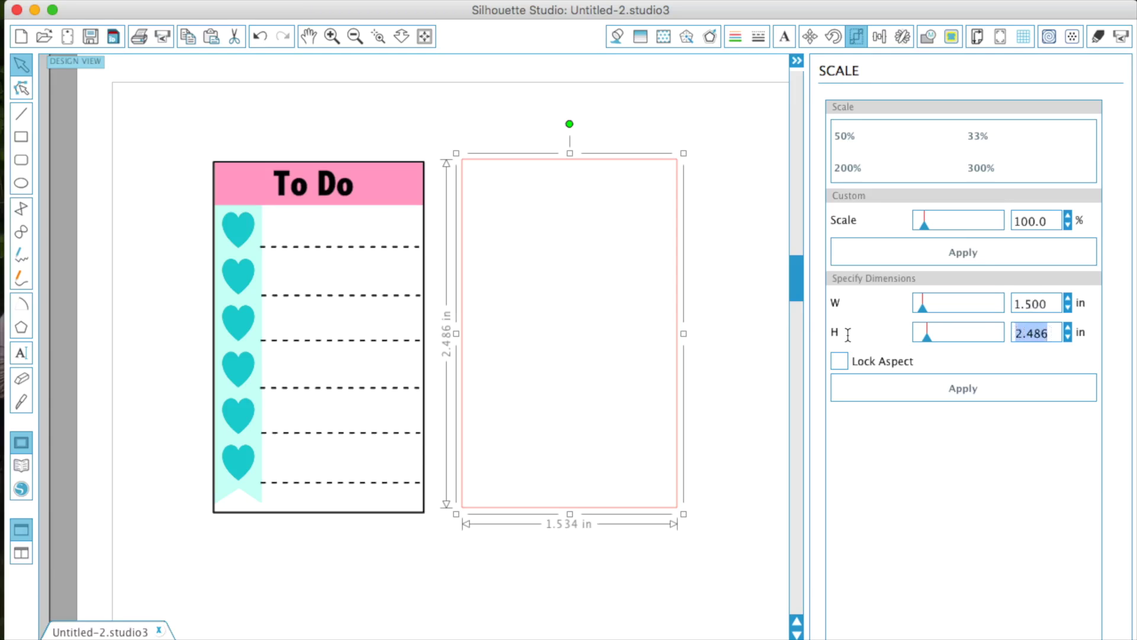
text(2.5)
click(895, 394)
Step: Give the new rectangle a black 1.0 pt outline
click(698, 371)
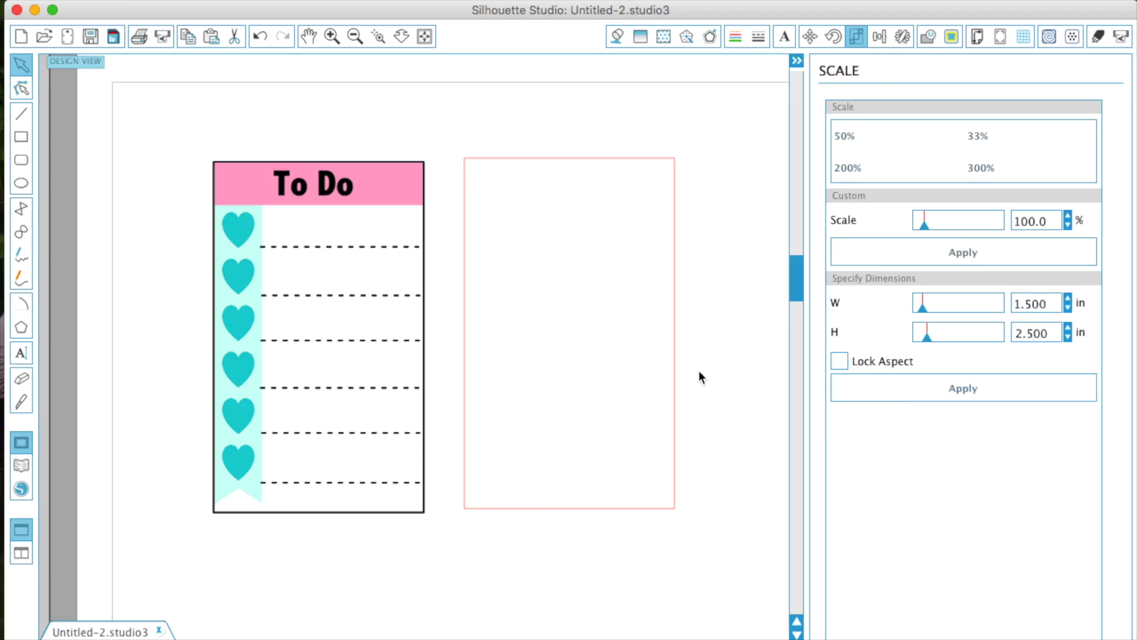
click(679, 344)
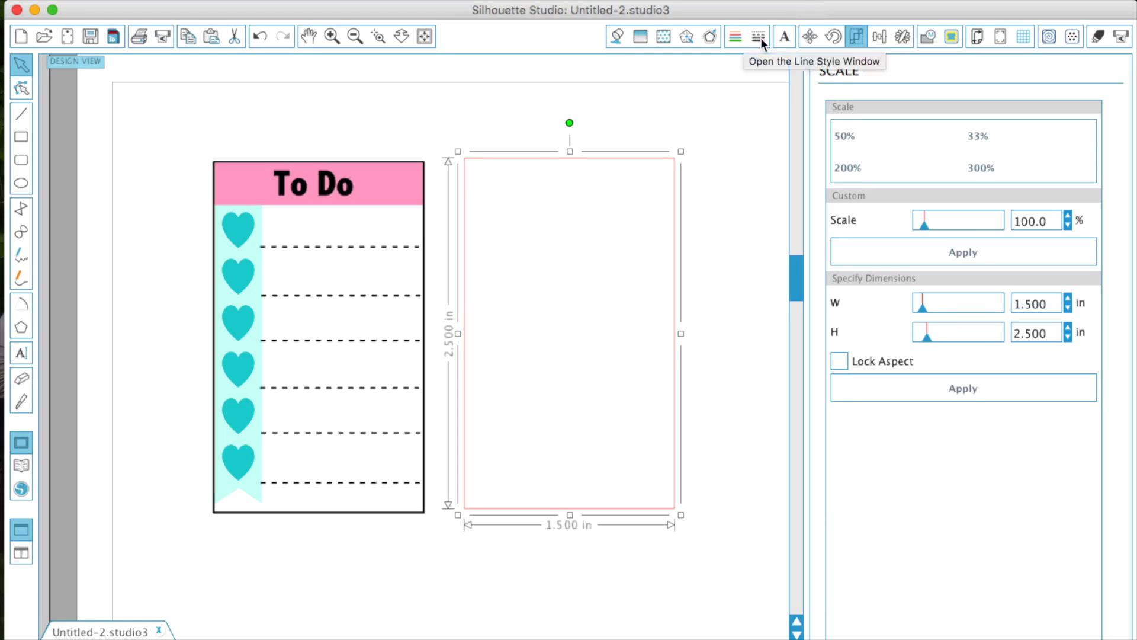
click(736, 37)
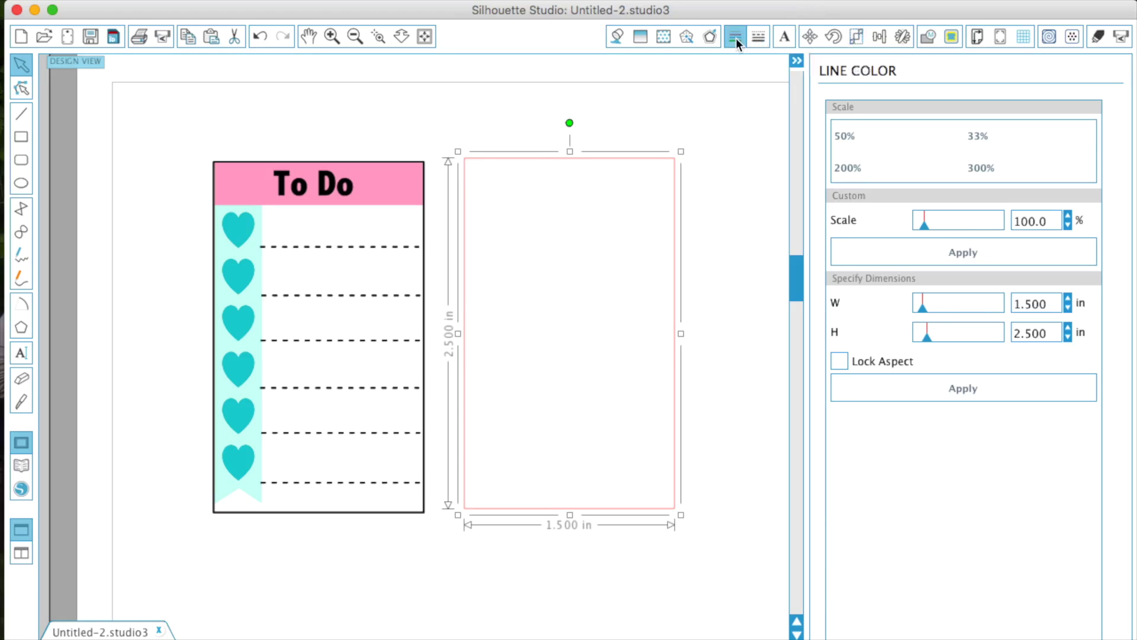
click(957, 157)
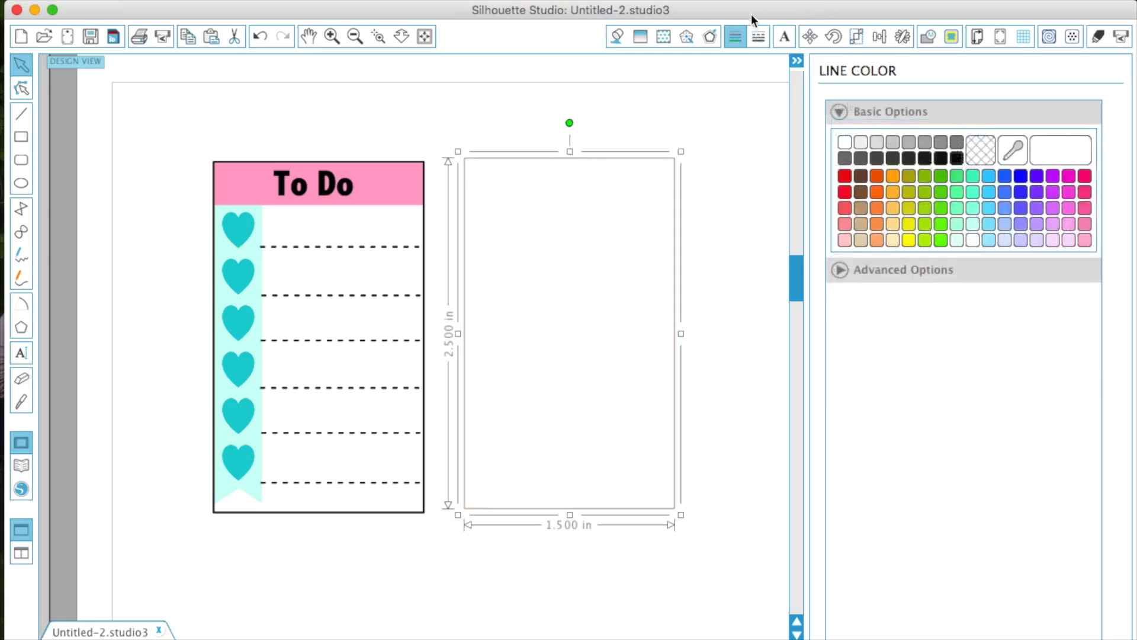
click(759, 36)
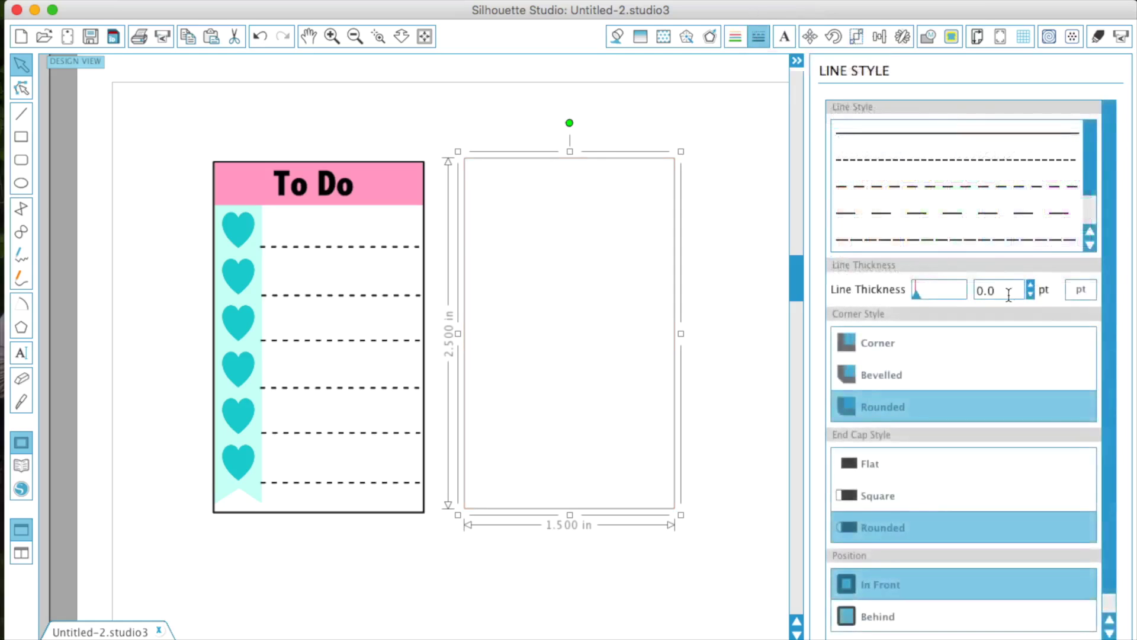
text(1.0)
click(734, 320)
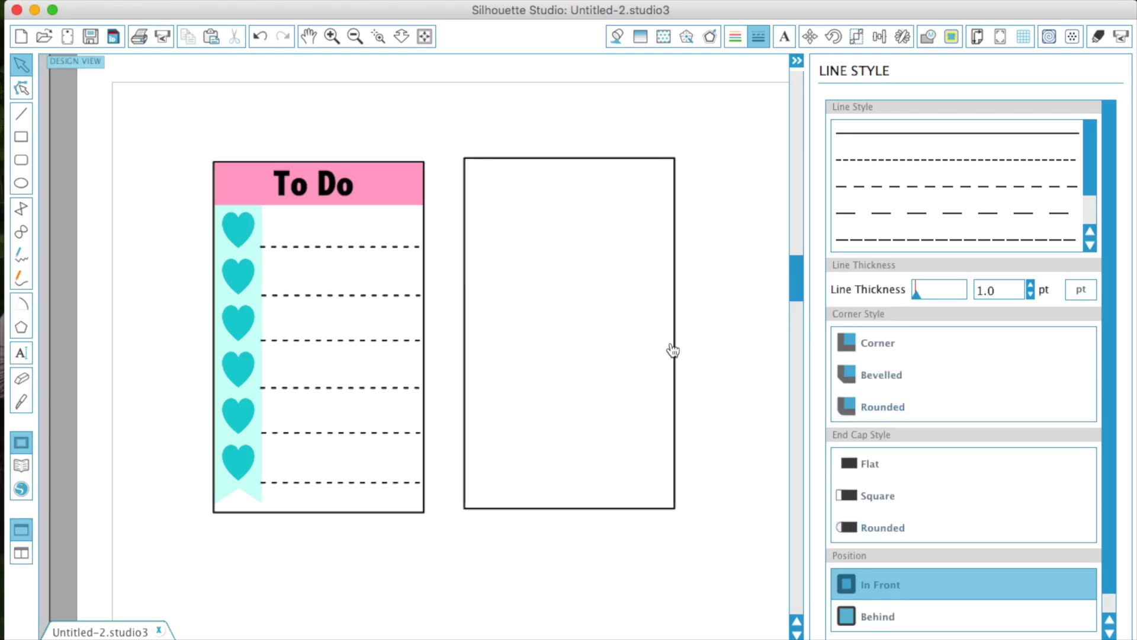
click(22, 137)
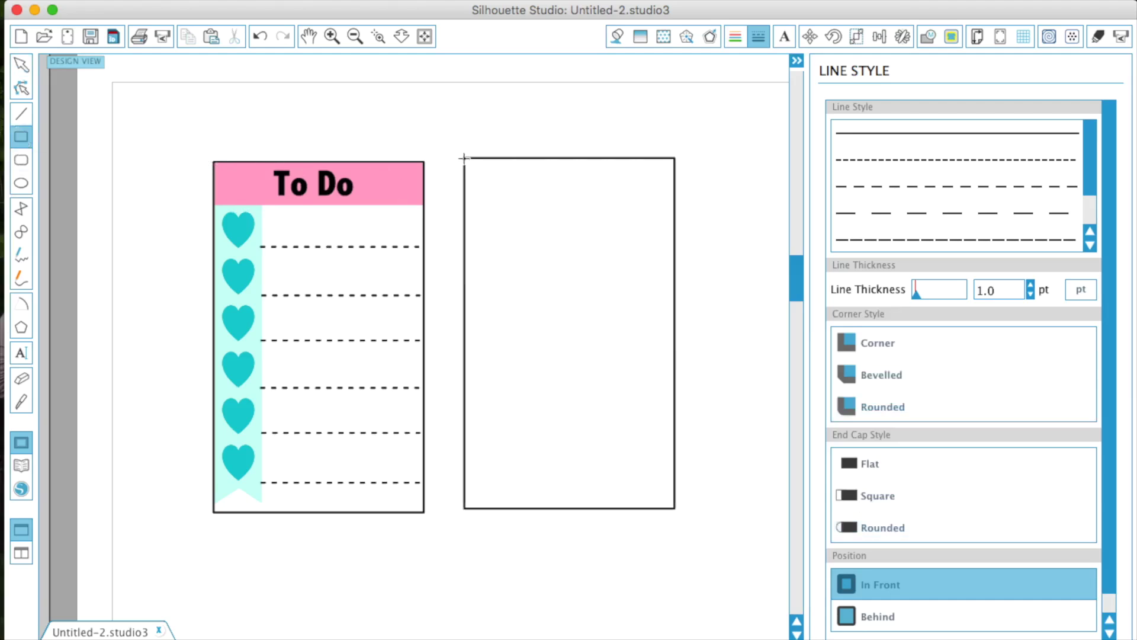
Step: Draw a thin header strip across the box top and fill it light blue
drag(464, 159, 675, 205)
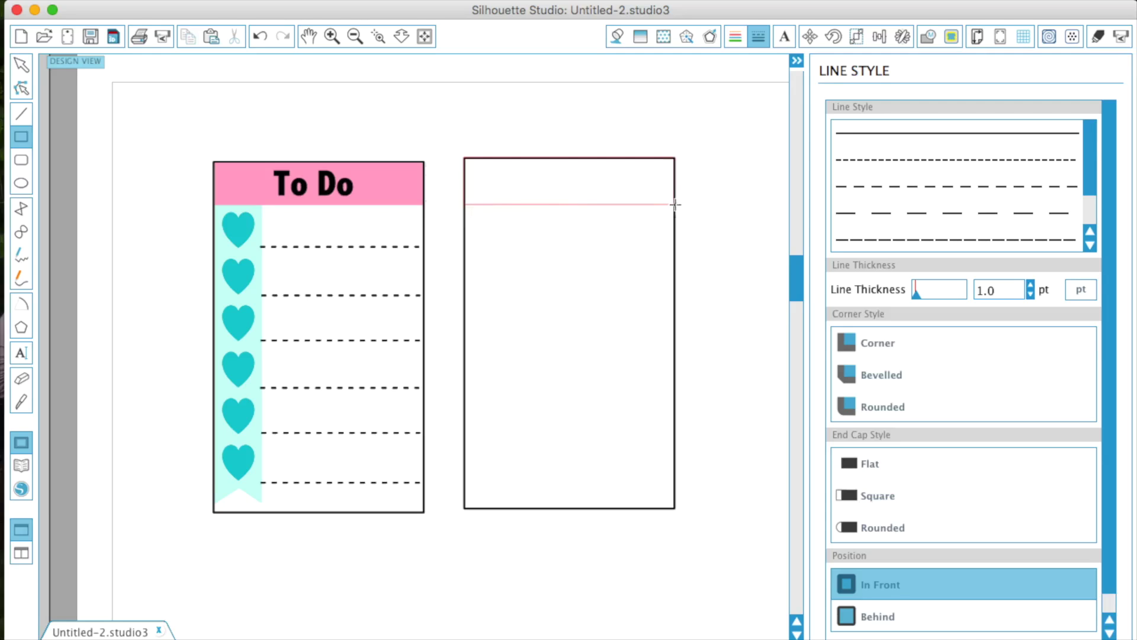
click(739, 38)
click(616, 34)
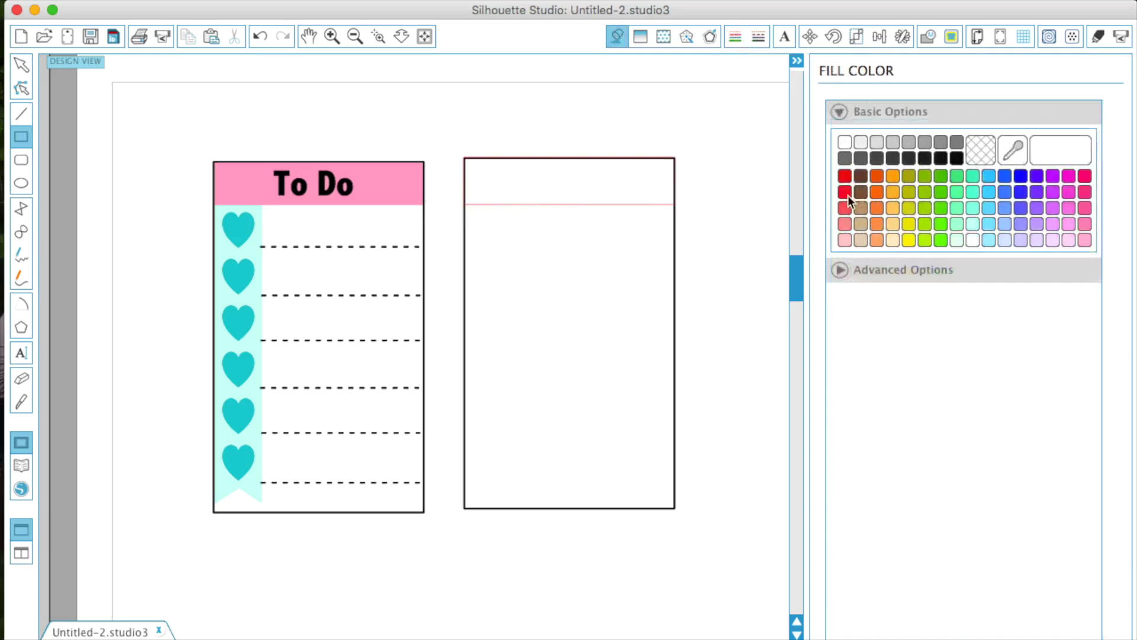
click(989, 209)
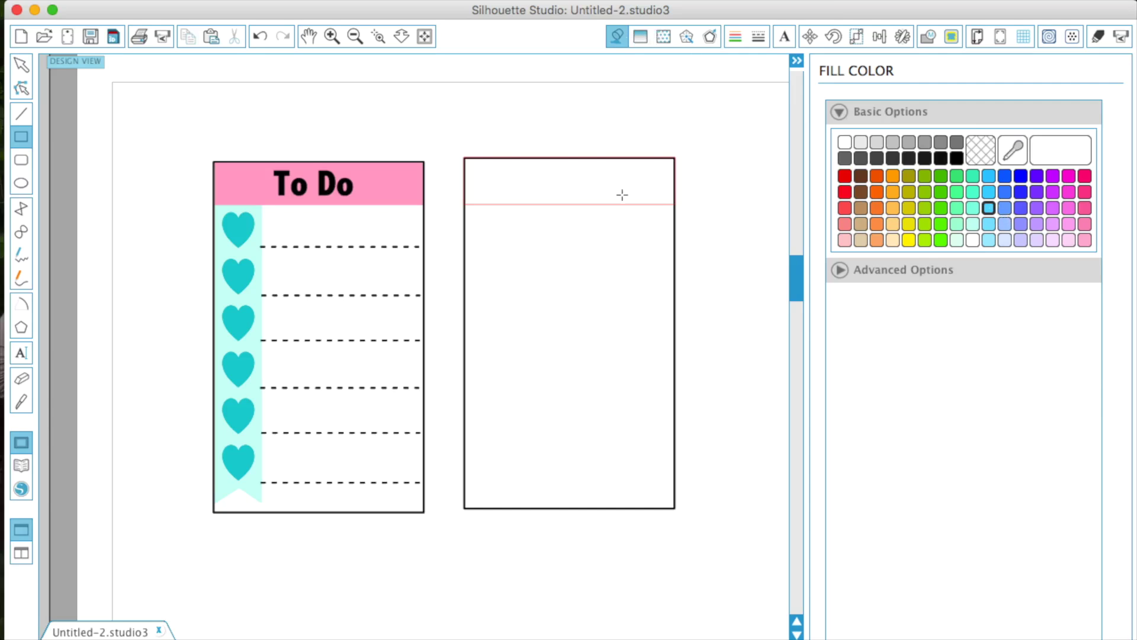
click(22, 64)
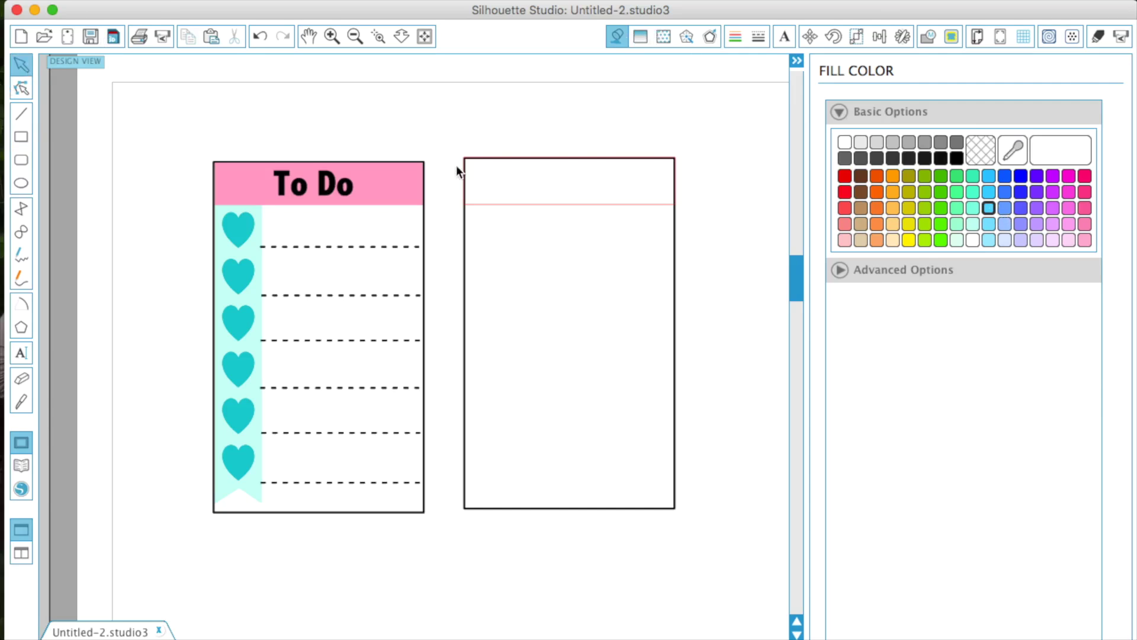
click(499, 206)
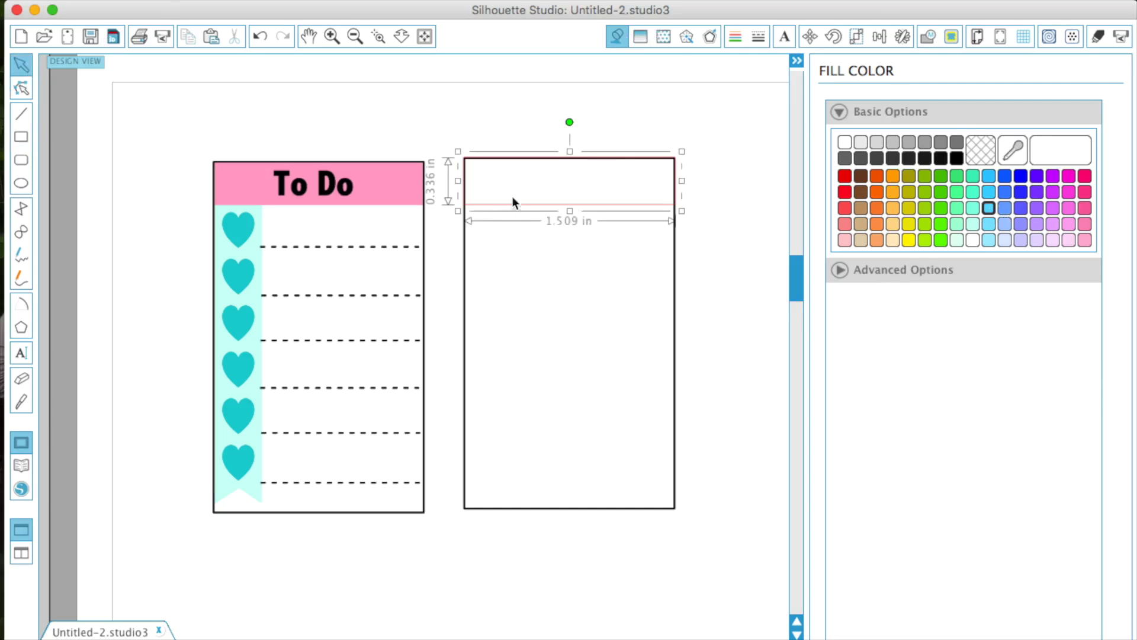
click(989, 207)
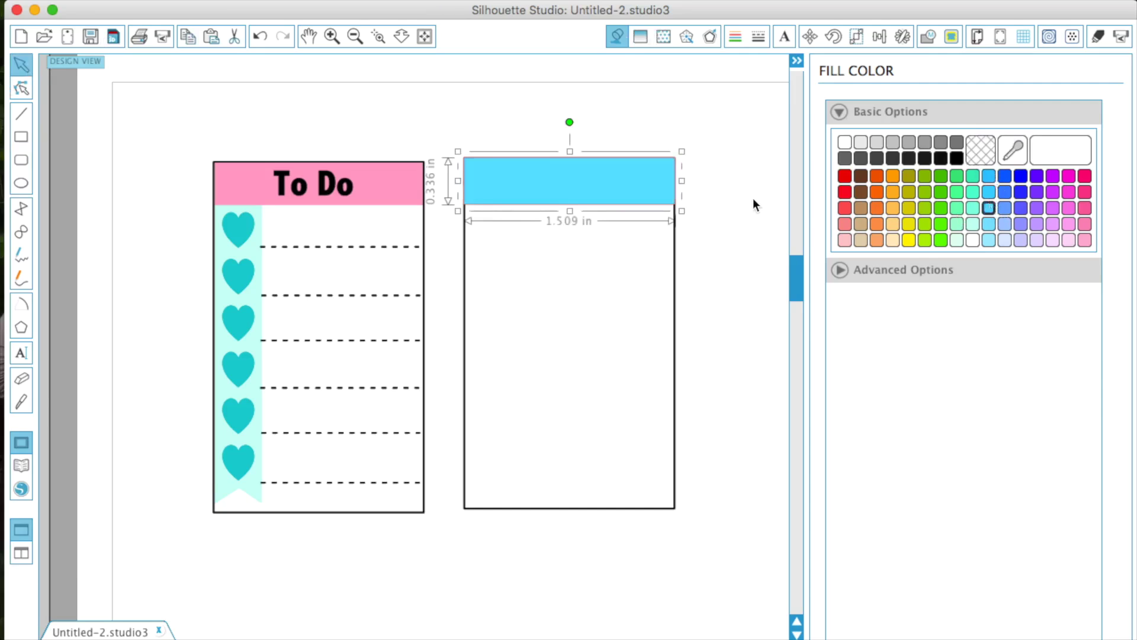
click(728, 204)
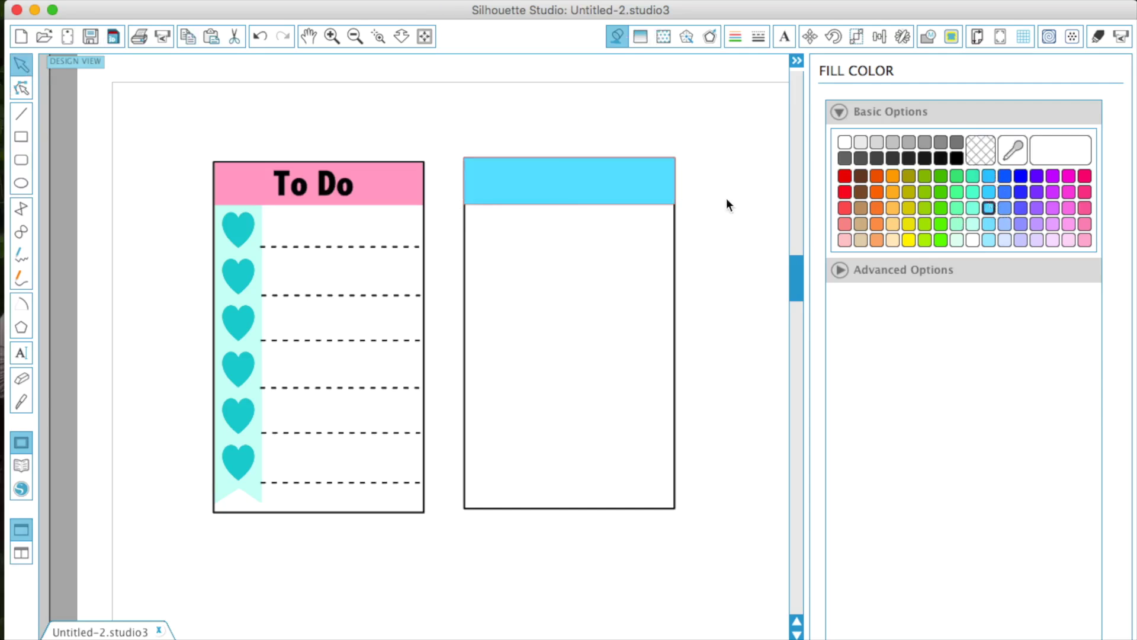
Step: Remove the blue header strip's outline
click(674, 205)
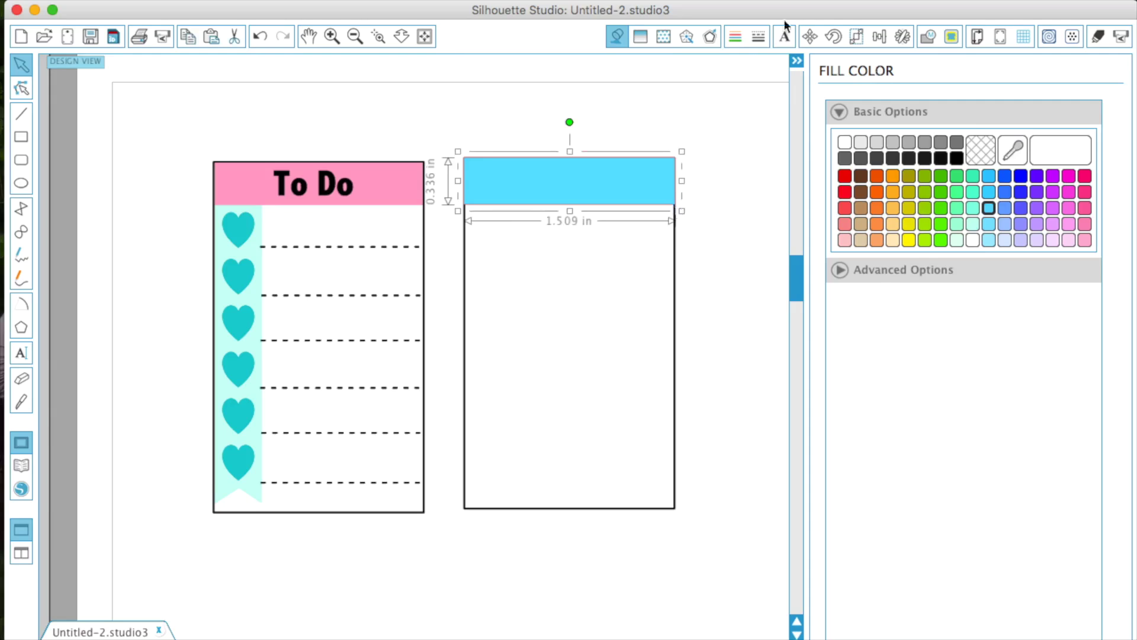
click(737, 38)
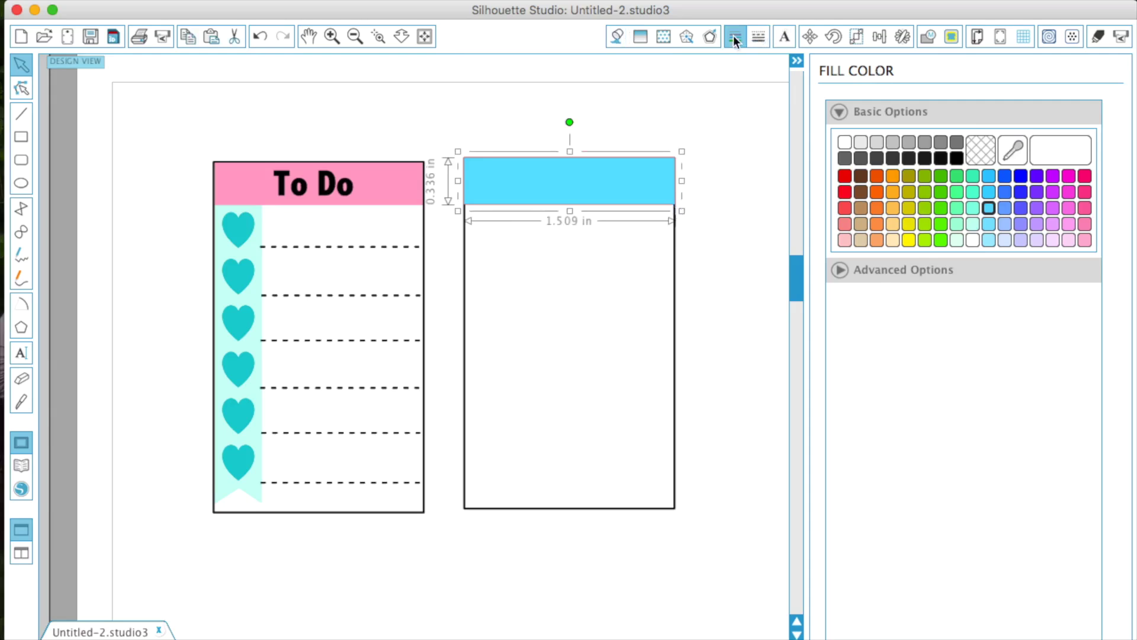
click(982, 156)
click(699, 158)
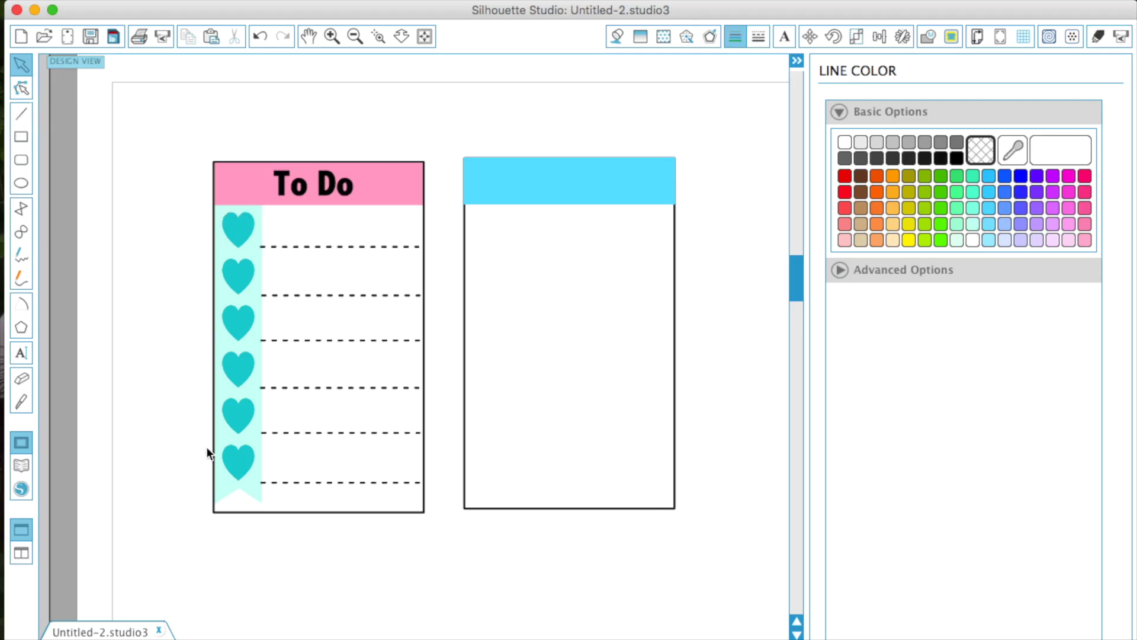
Step: Draw a narrow strip down the box's left side and fill it light pink
click(22, 136)
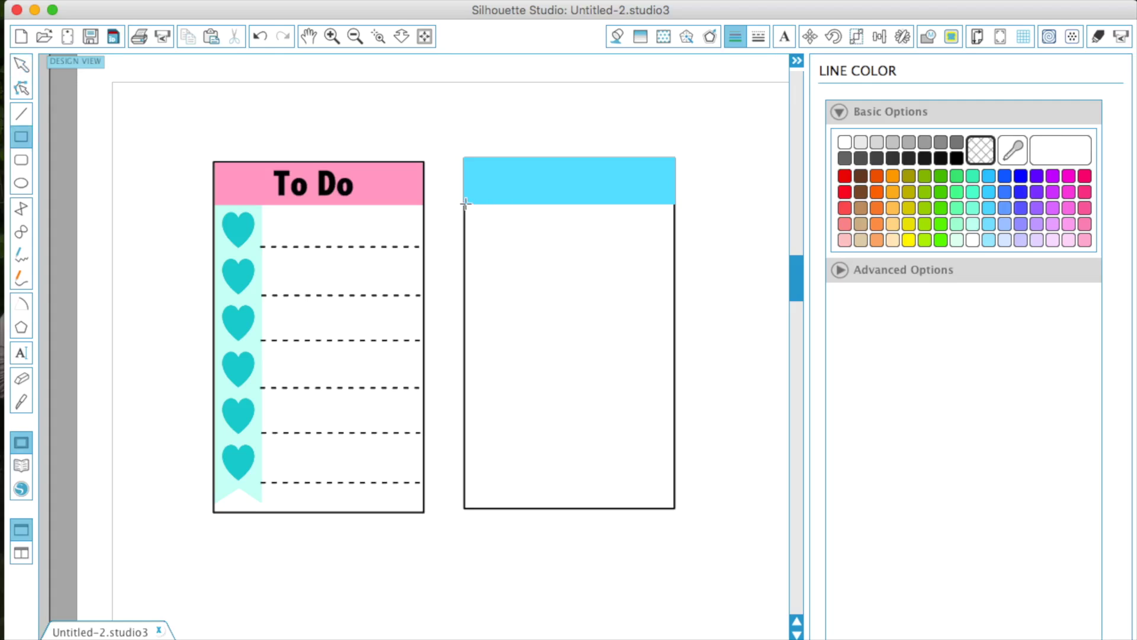
drag(464, 203, 521, 497)
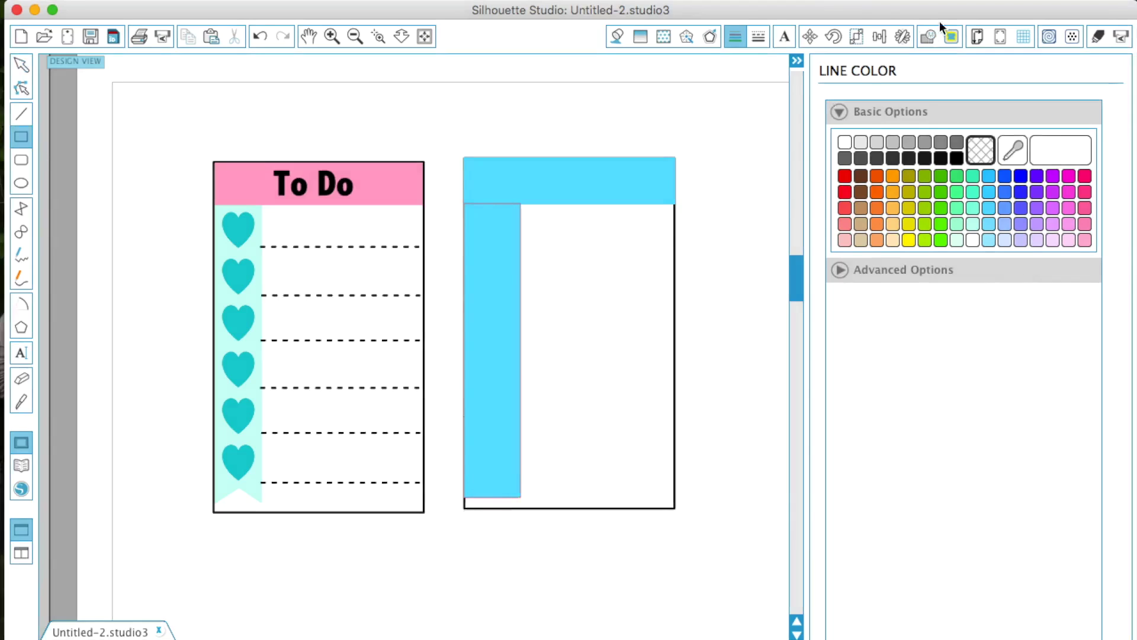
click(617, 37)
click(1084, 208)
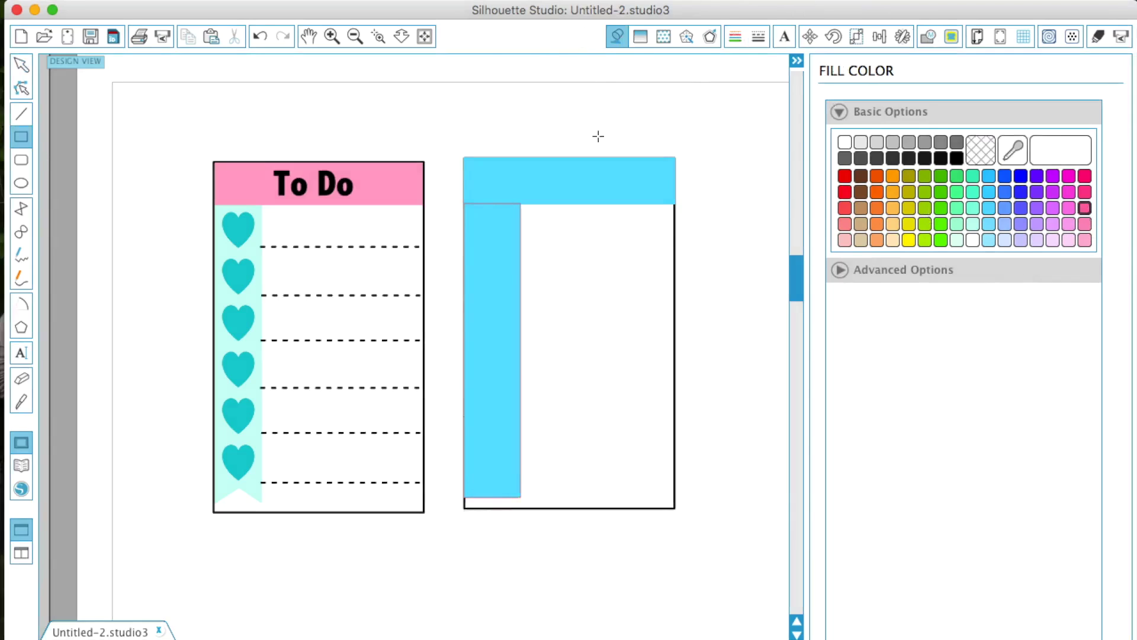
click(21, 64)
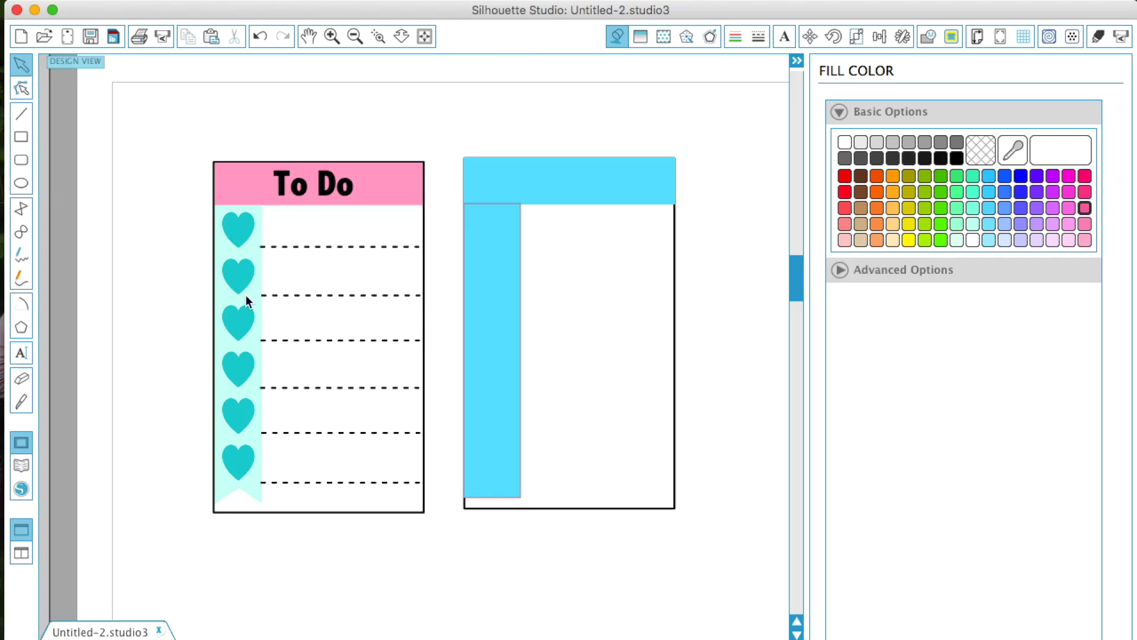
click(478, 502)
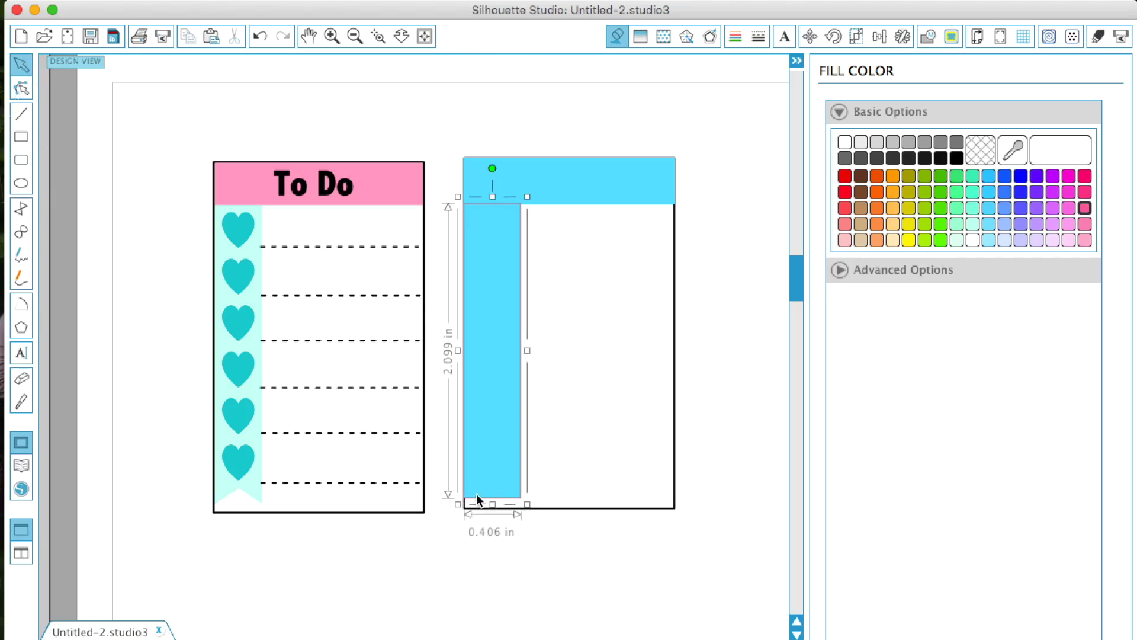
click(1088, 239)
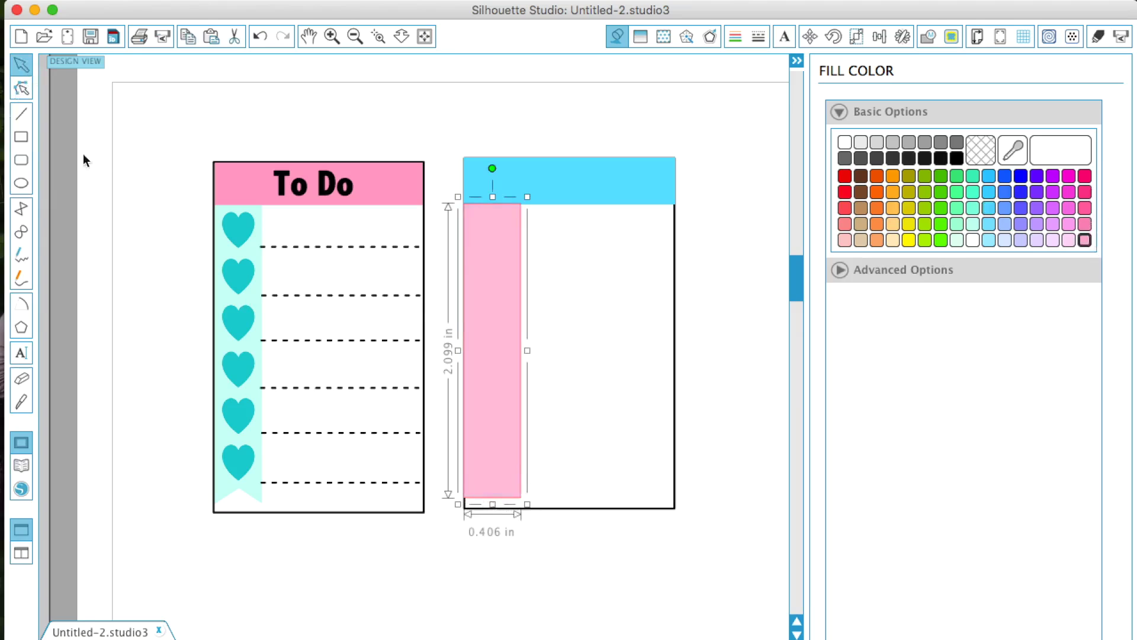
click(498, 565)
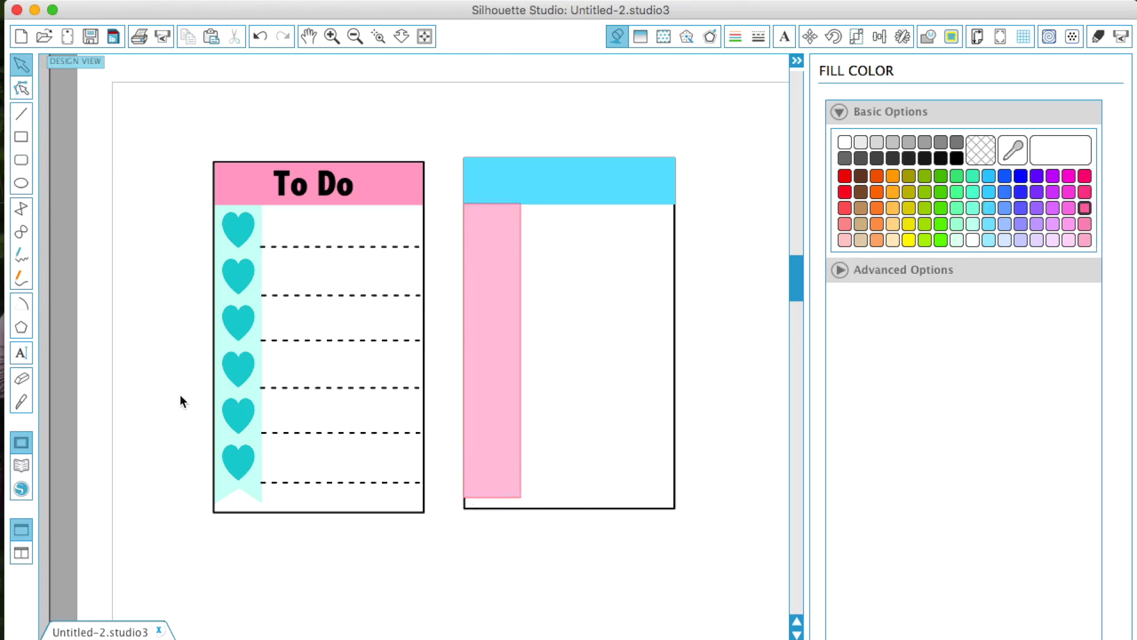
Step: Notch the pink strip's bottom end and trim it to about 0.317 × 1.985 in
click(22, 90)
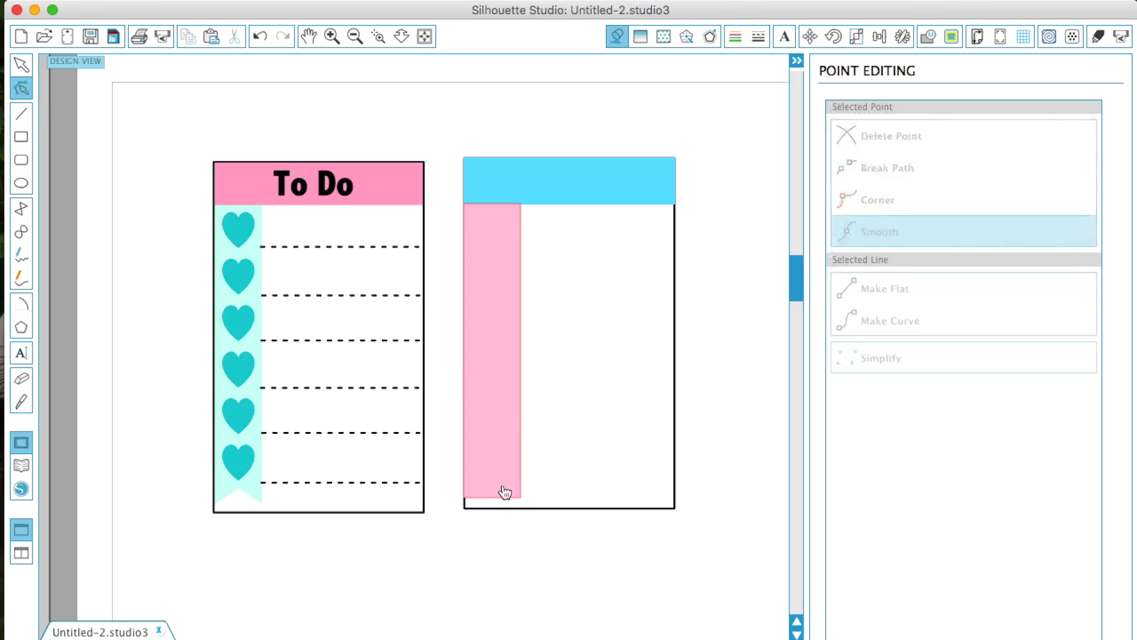
click(492, 499)
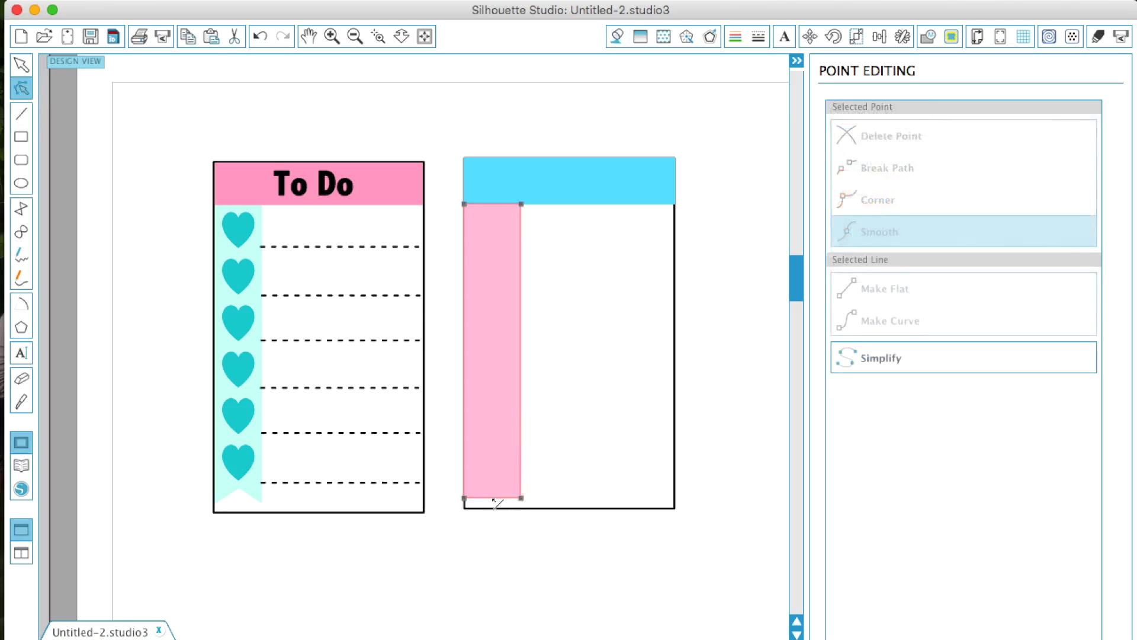
mouse_move(493, 501)
mouse_down()
mouse_move(474, 492)
mouse_move(490, 486)
mouse_up()
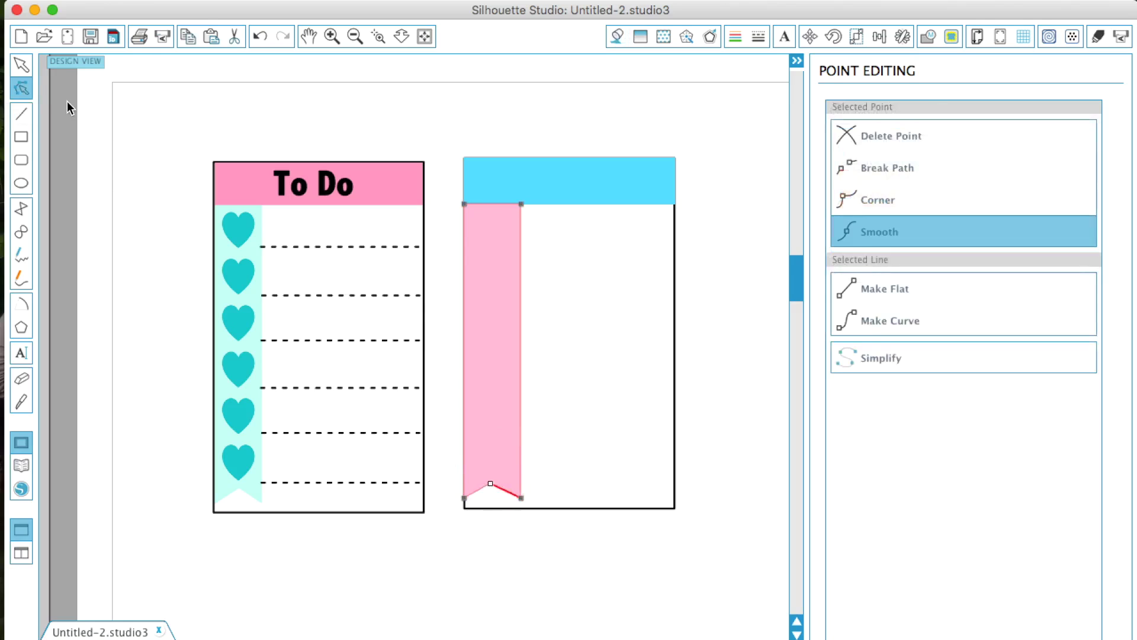
click(22, 61)
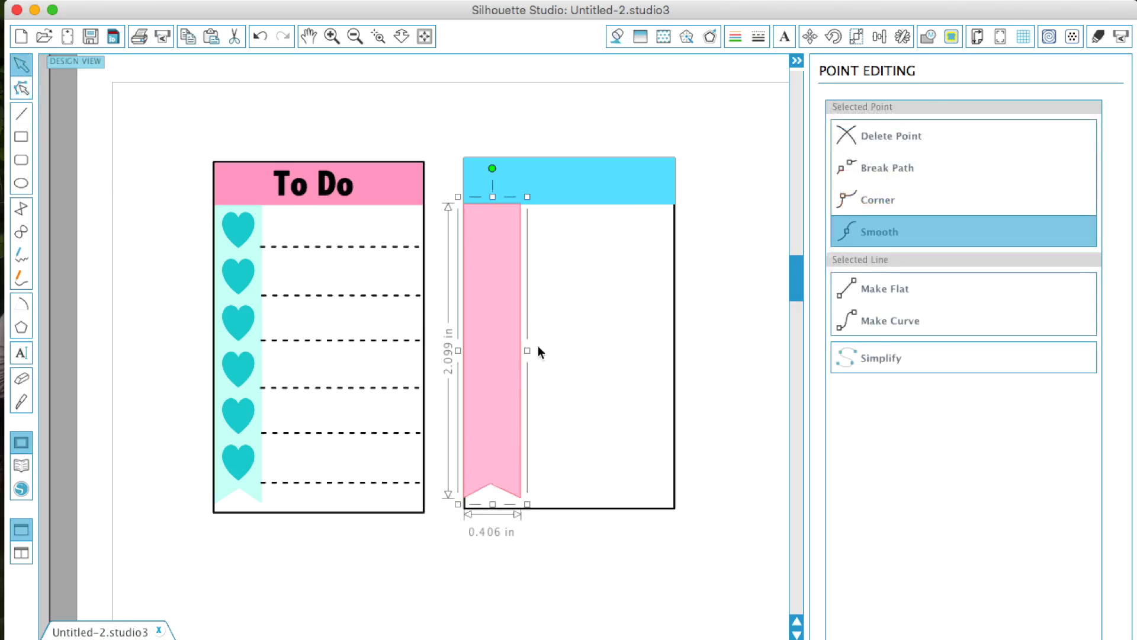
drag(527, 350, 516, 350)
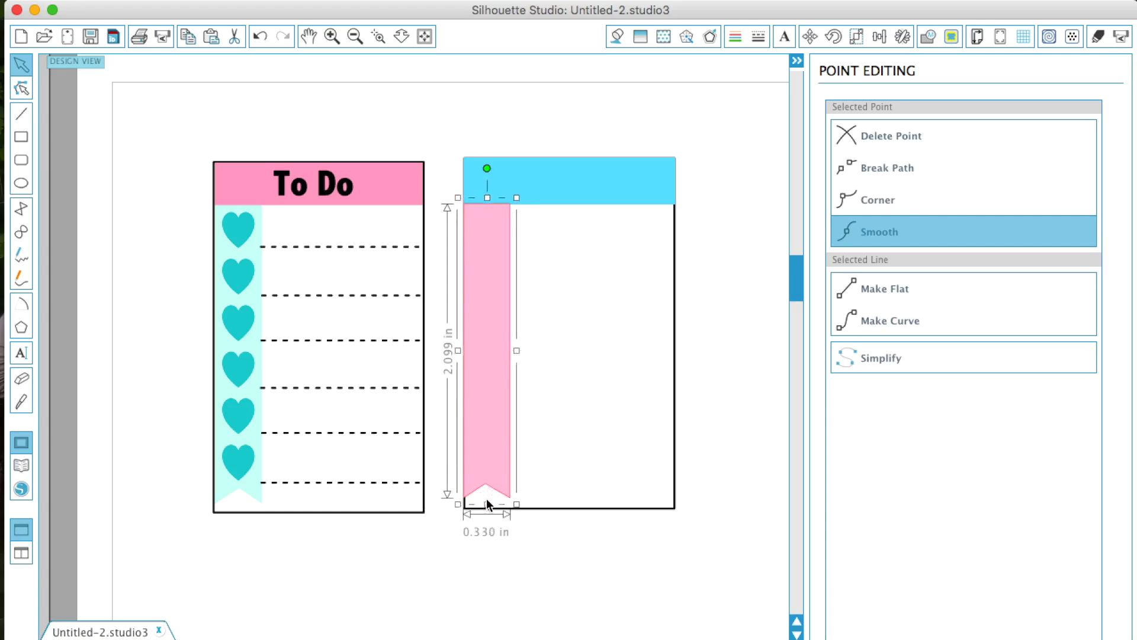
drag(487, 504, 486, 489)
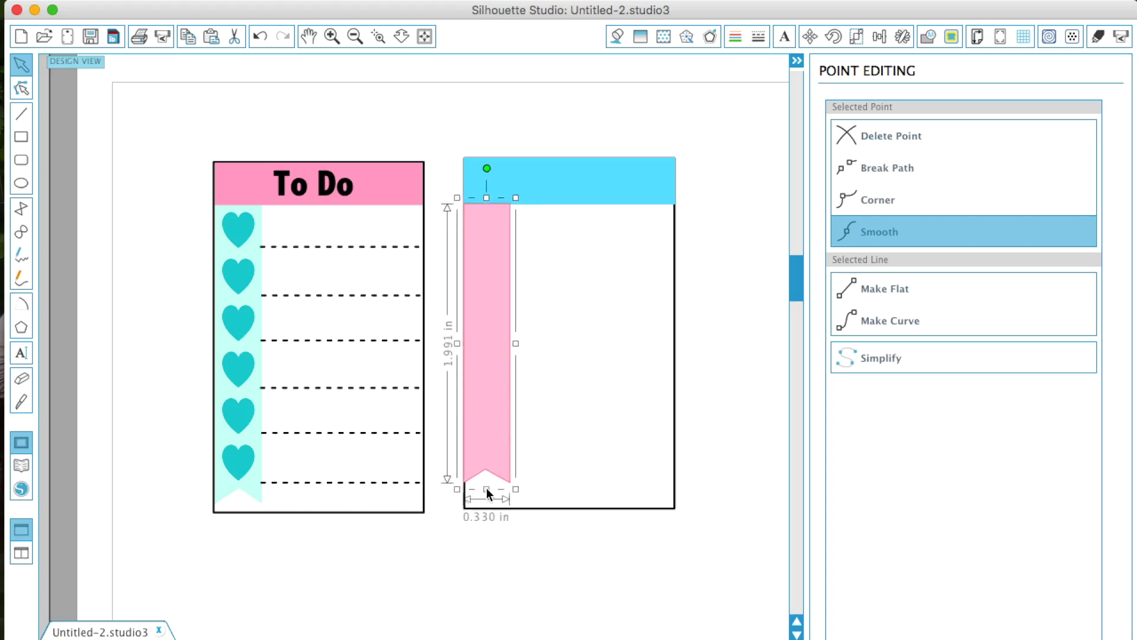
drag(487, 199, 488, 202)
drag(458, 343, 458, 343)
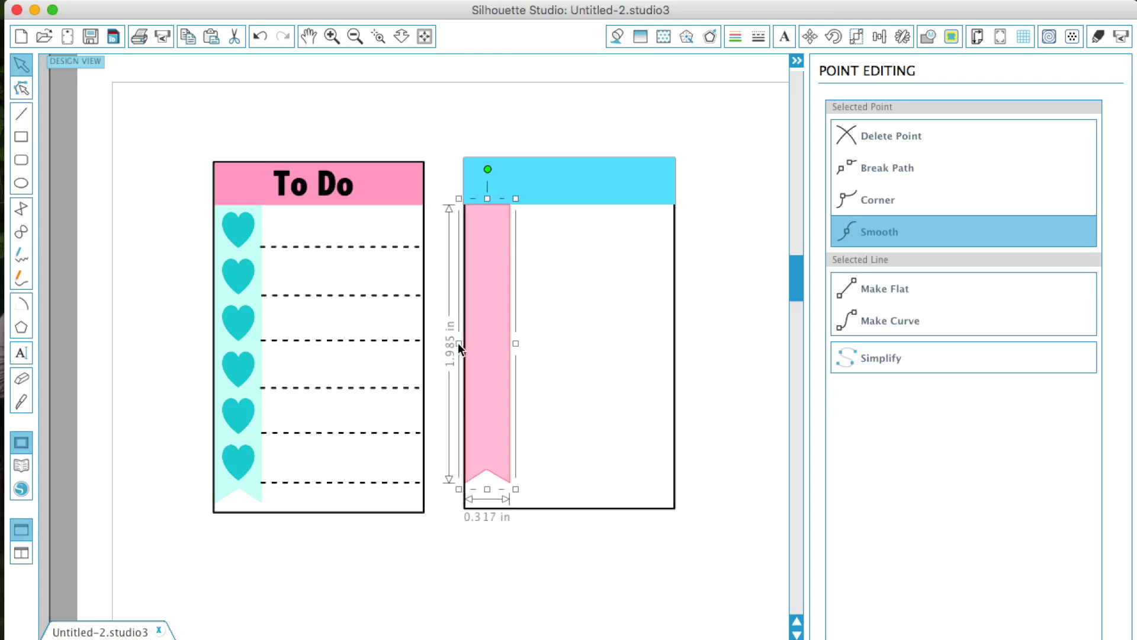
click(597, 366)
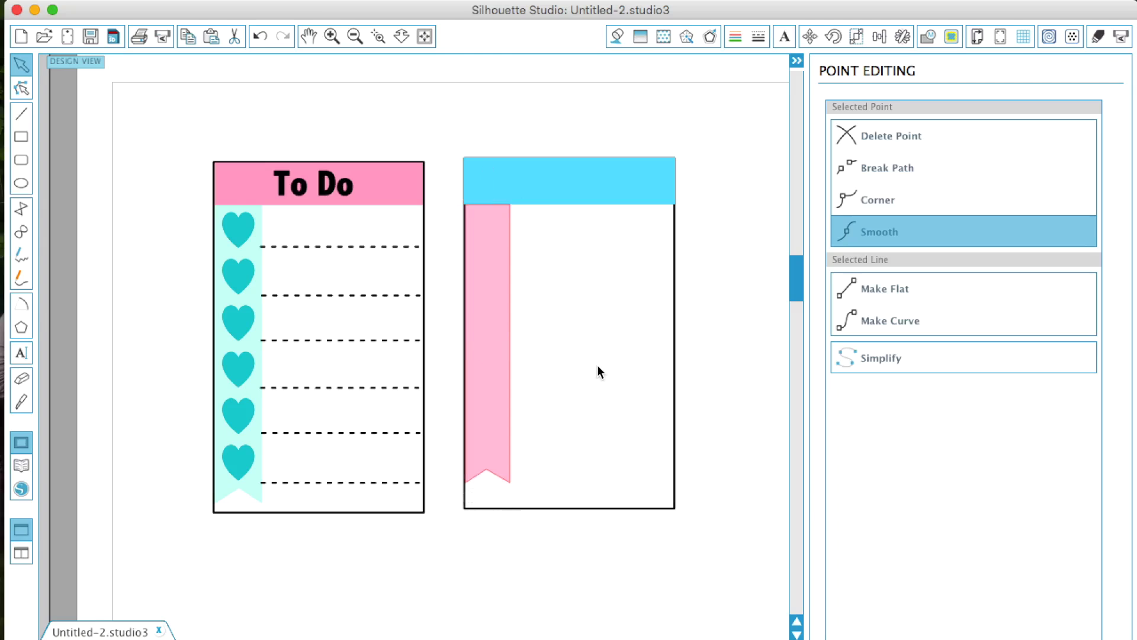
Step: Make the pink flag's outline transparent, then bring up the design library
click(499, 367)
click(734, 36)
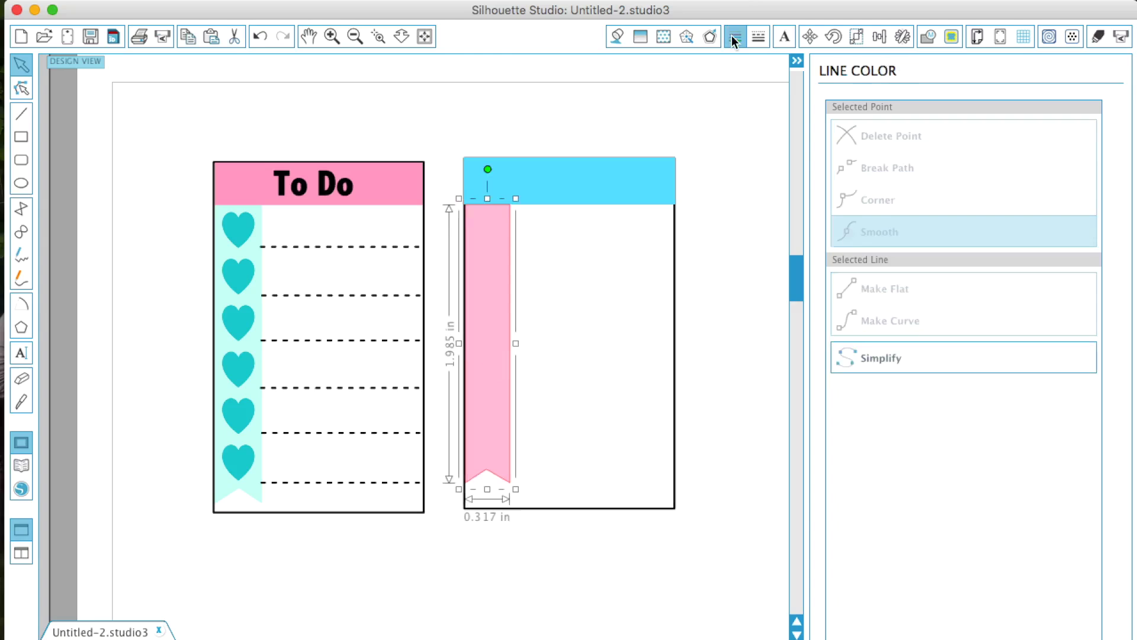
click(978, 154)
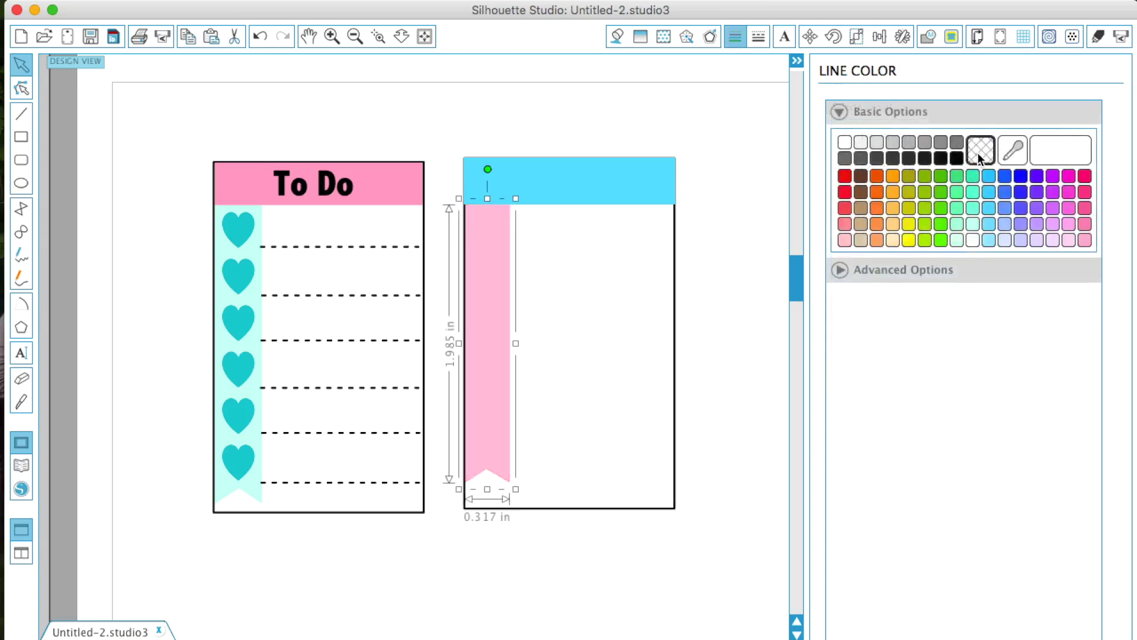
click(645, 281)
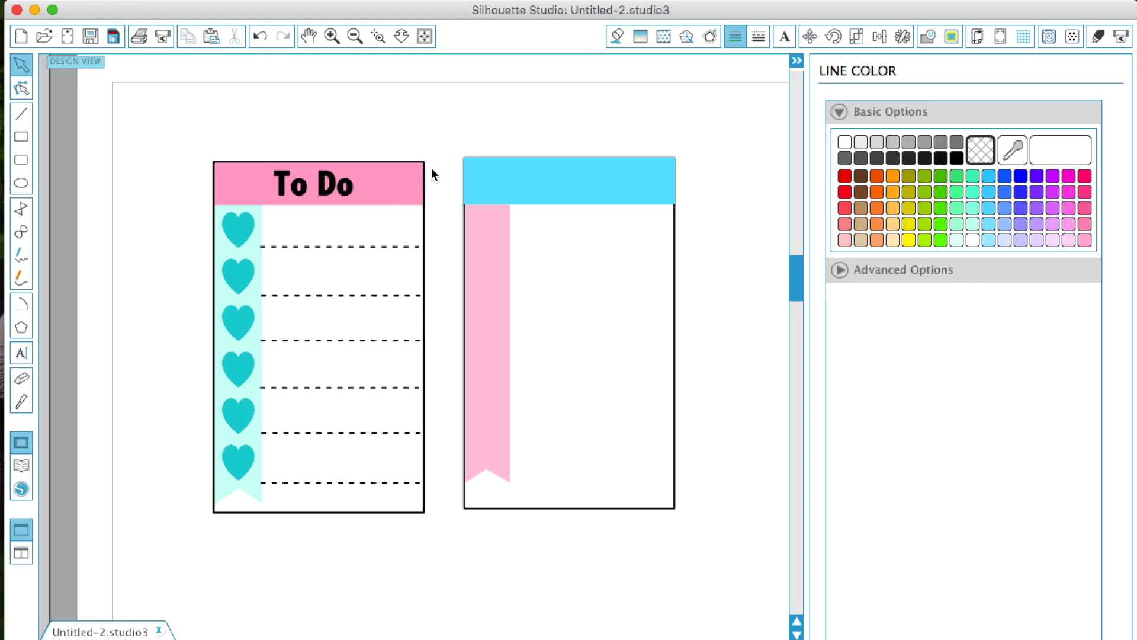
click(22, 471)
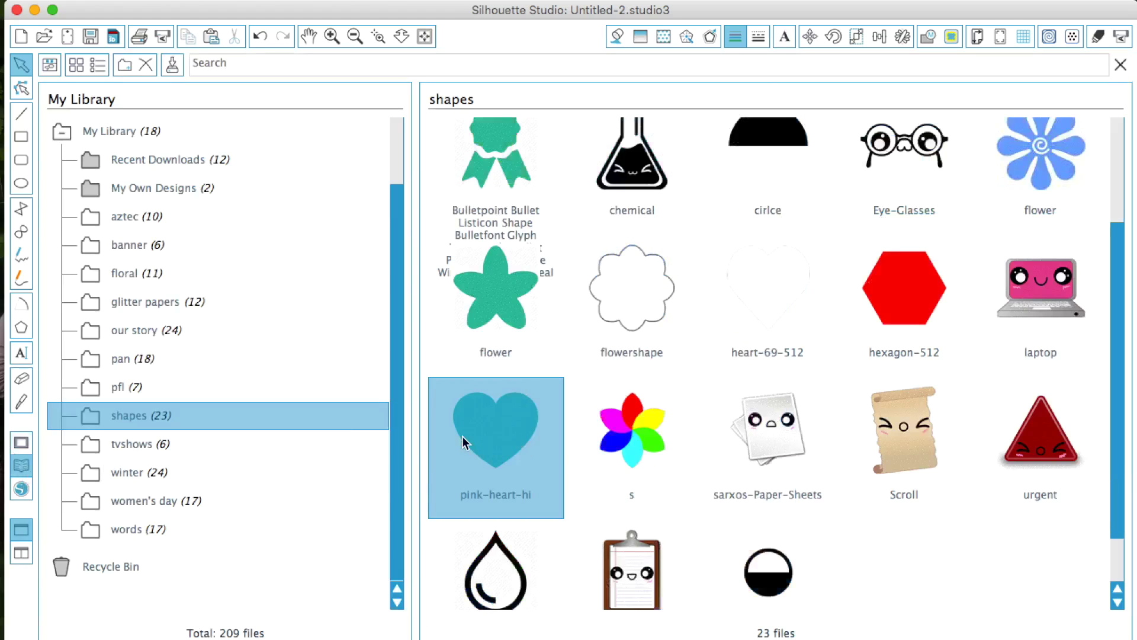
Step: Add pink-heart-hi, shrink it to about 0.335 × 0.298 in, and set it atop the pink strip
double_click(462, 436)
click(589, 390)
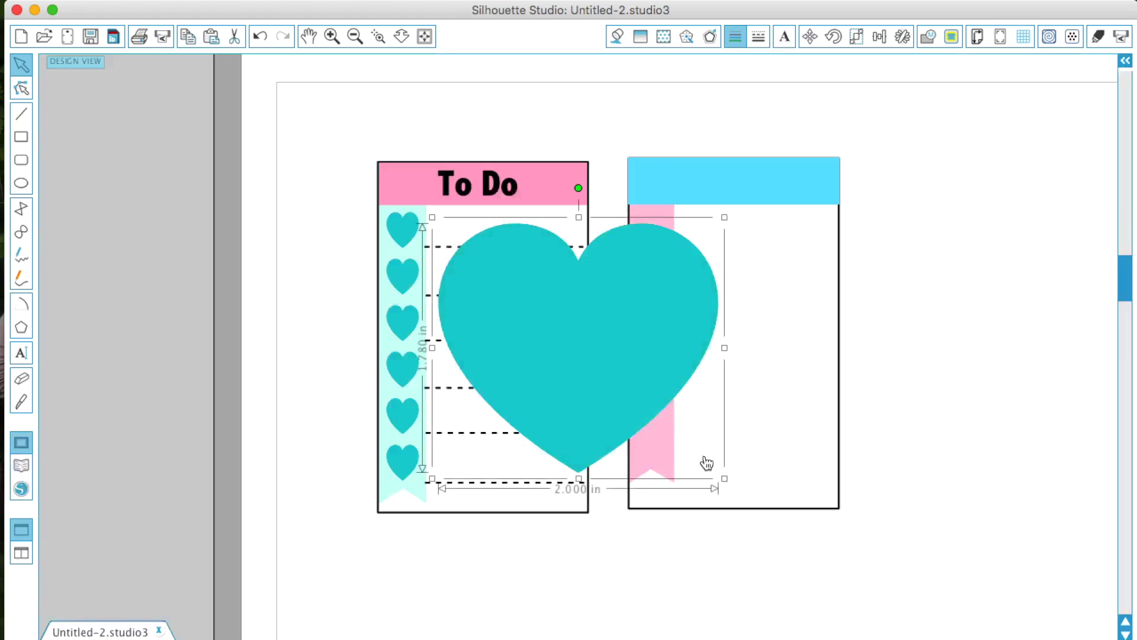
drag(726, 481, 477, 296)
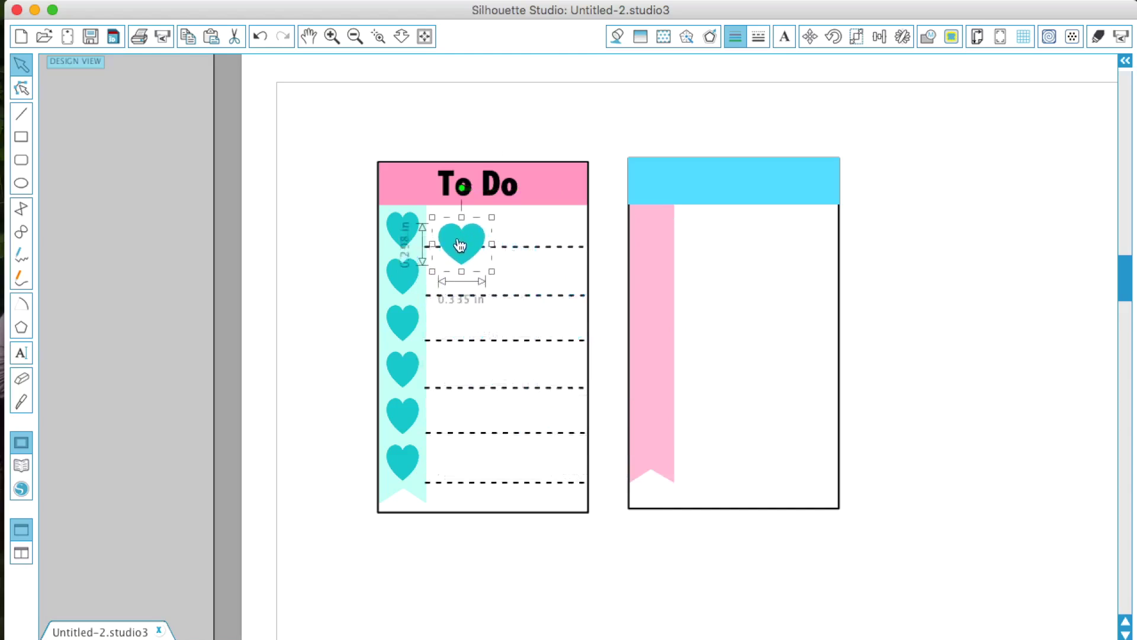
drag(461, 244, 649, 236)
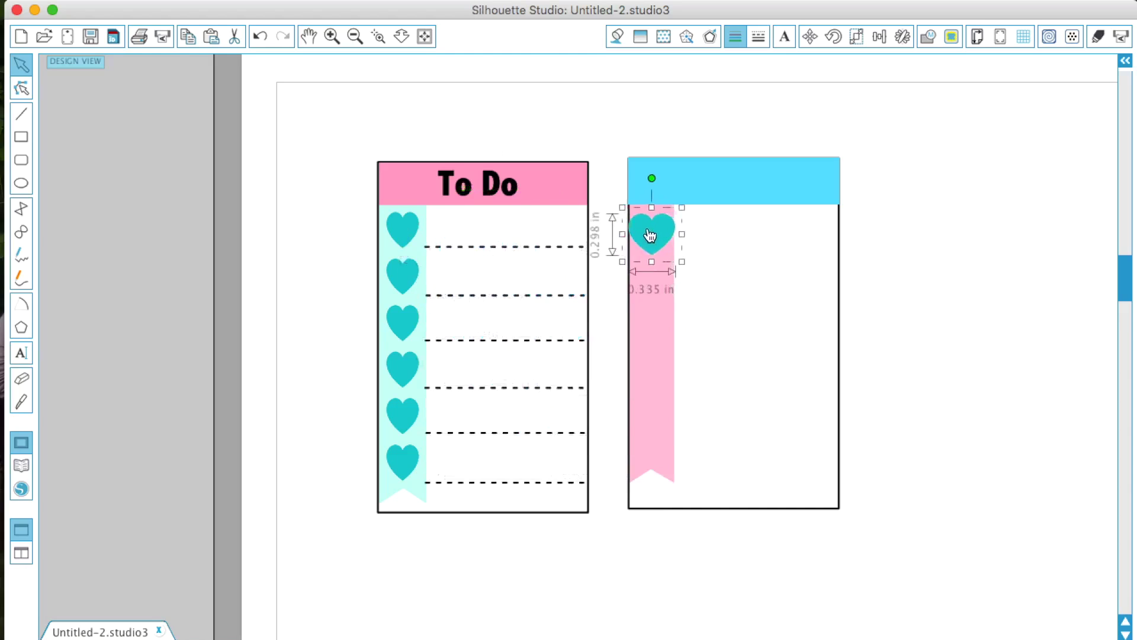
click(332, 37)
Step: Shrink the heart to fit inside the strip and place a copy beneath it
scroll(853, 237, right, 1)
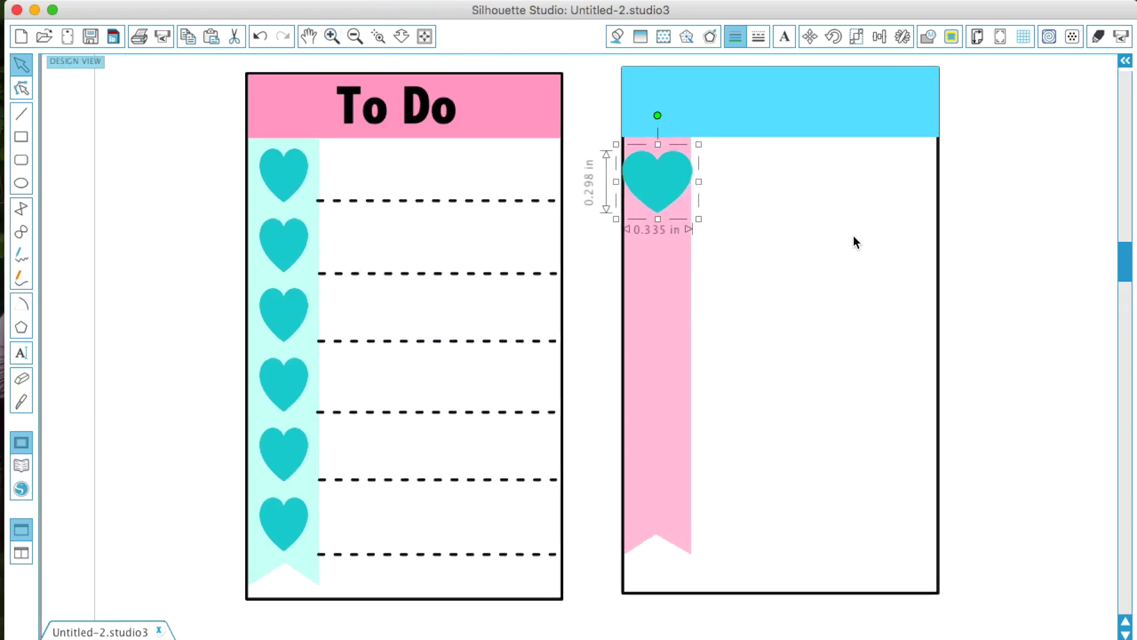
drag(700, 220, 664, 193)
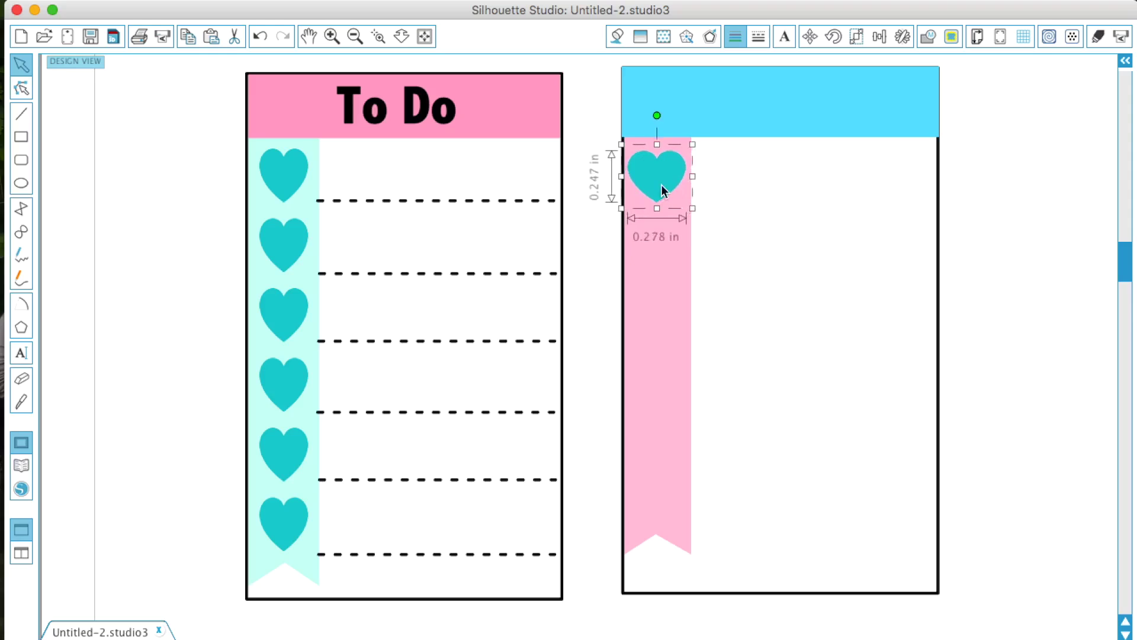
key(super+d)
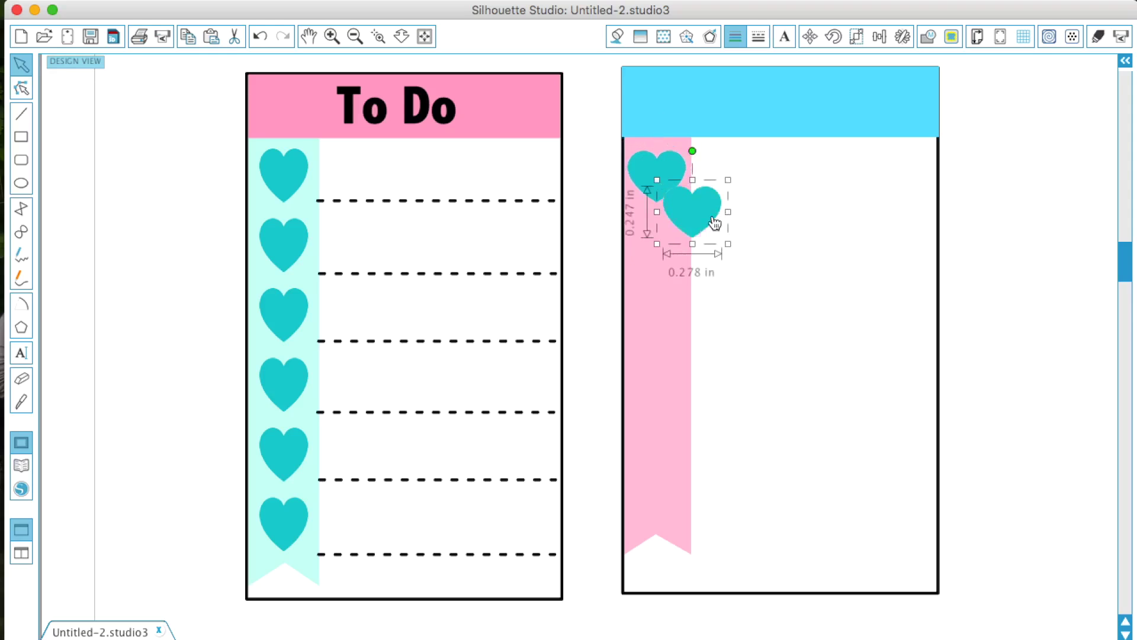
drag(715, 223, 670, 301)
Step: Duplicate the heart down the strip until six hearts form a column
key(super+d)
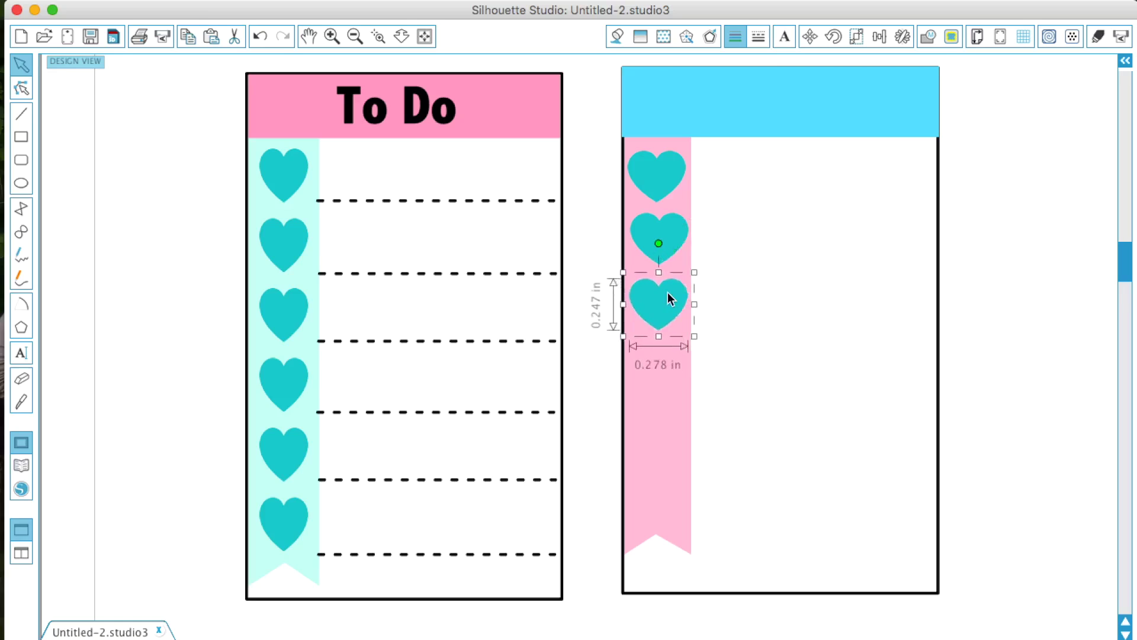
key(super+d)
drag(764, 293, 654, 384)
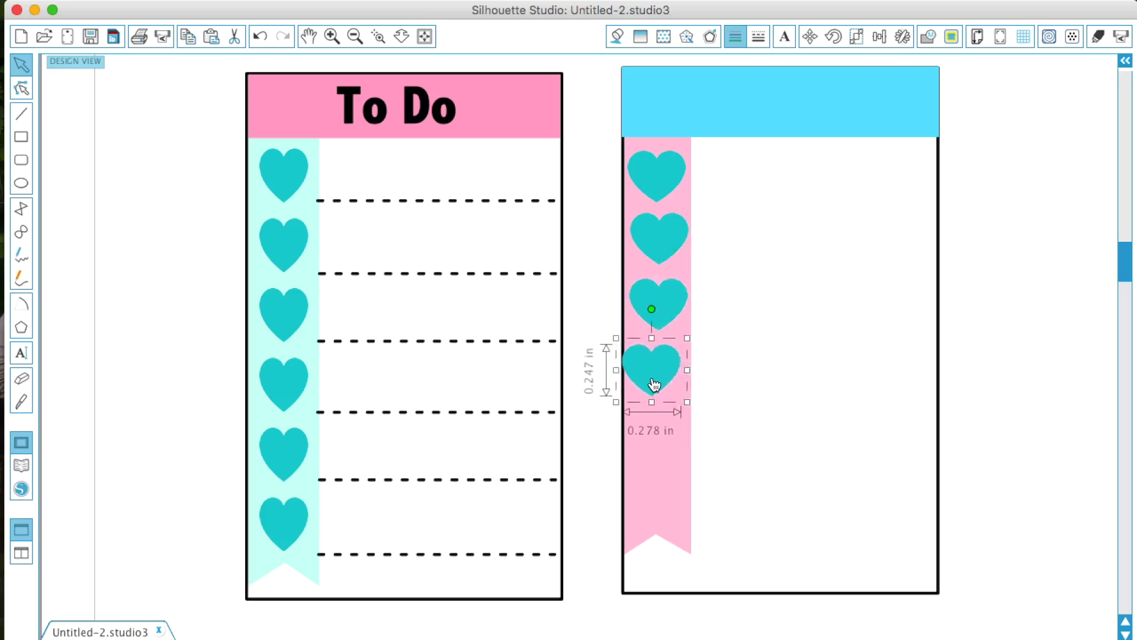
key(super+d)
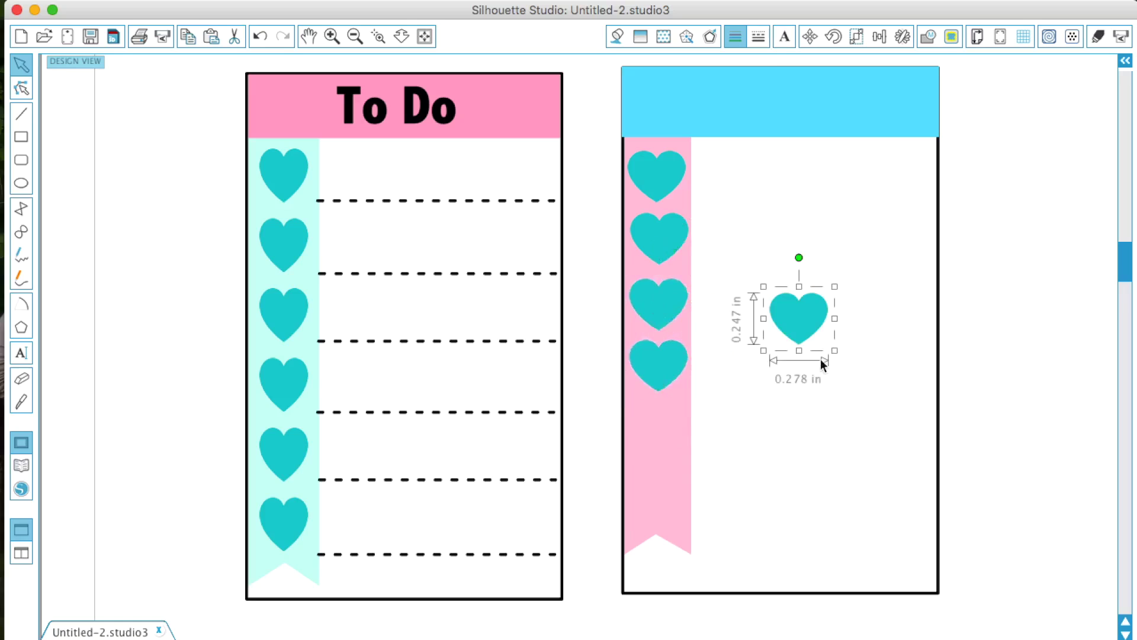
drag(795, 329, 656, 439)
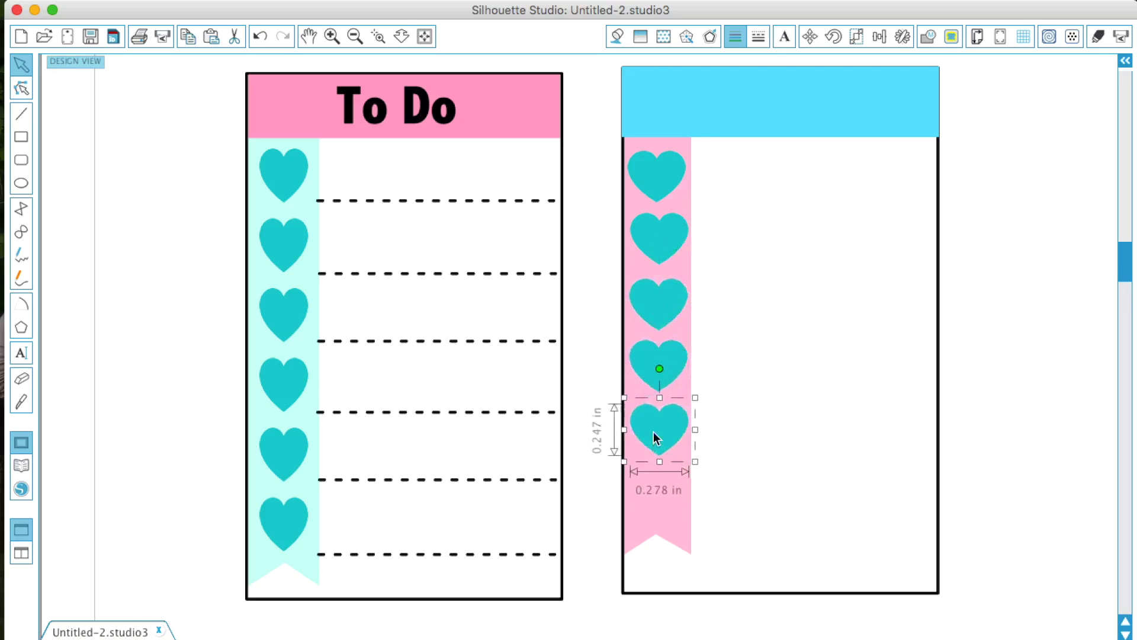
key(super+d)
drag(841, 355, 661, 498)
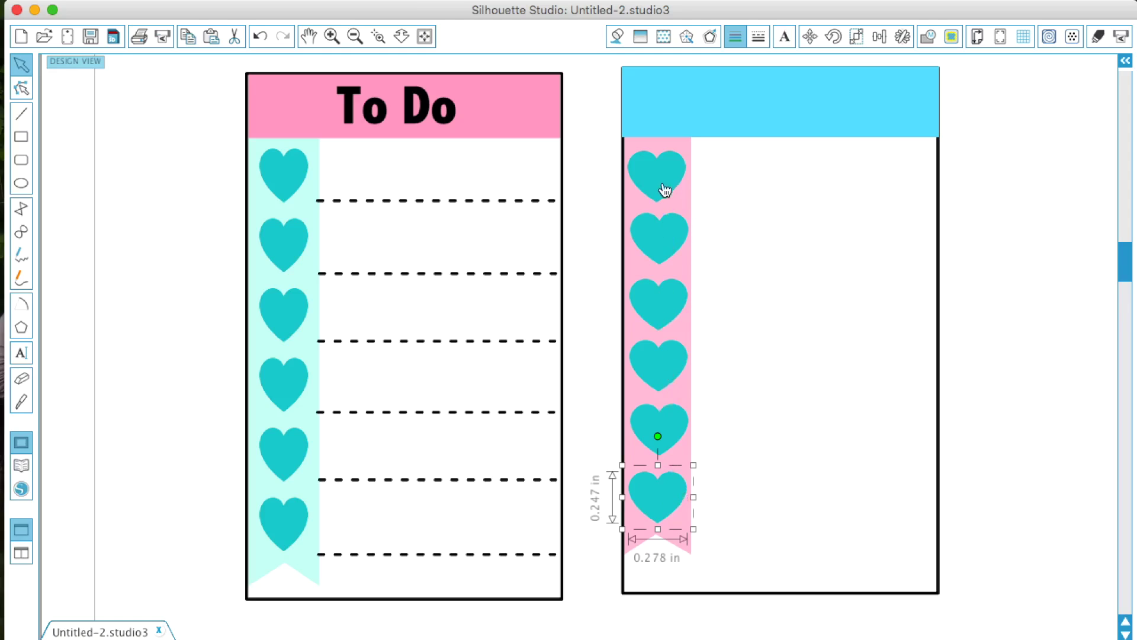
click(791, 336)
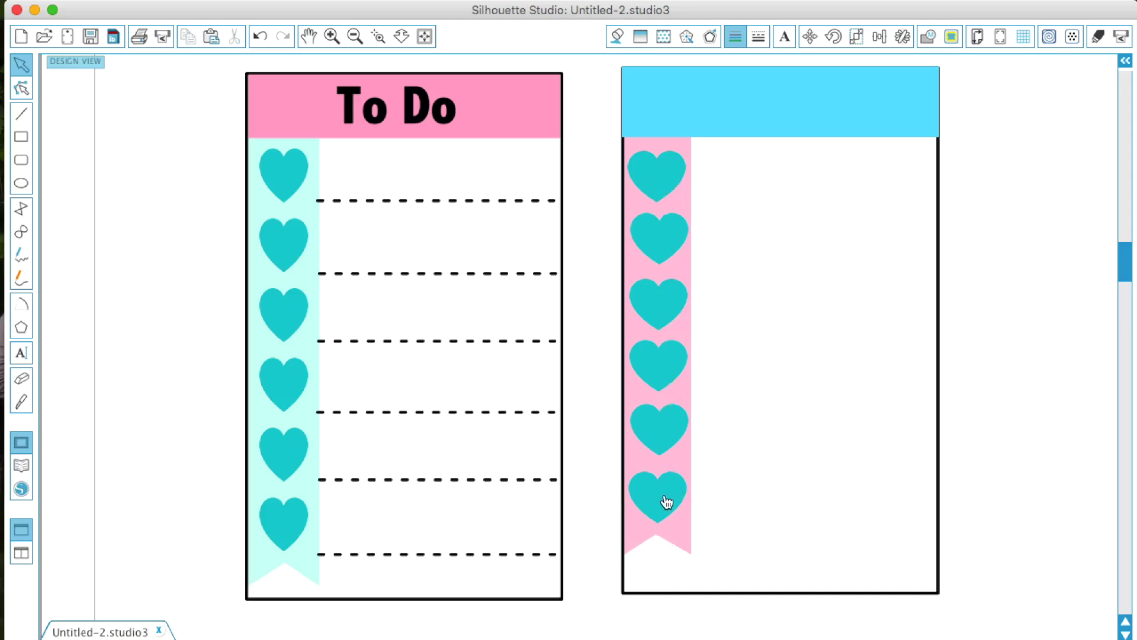
drag(666, 502, 665, 503)
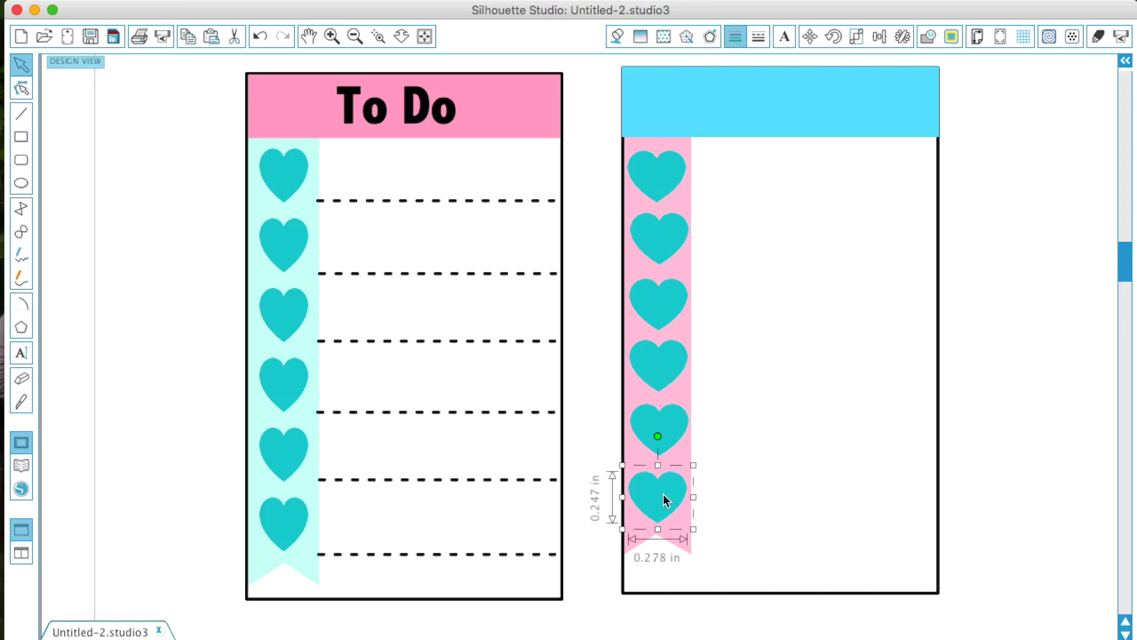
click(667, 431)
click(667, 364)
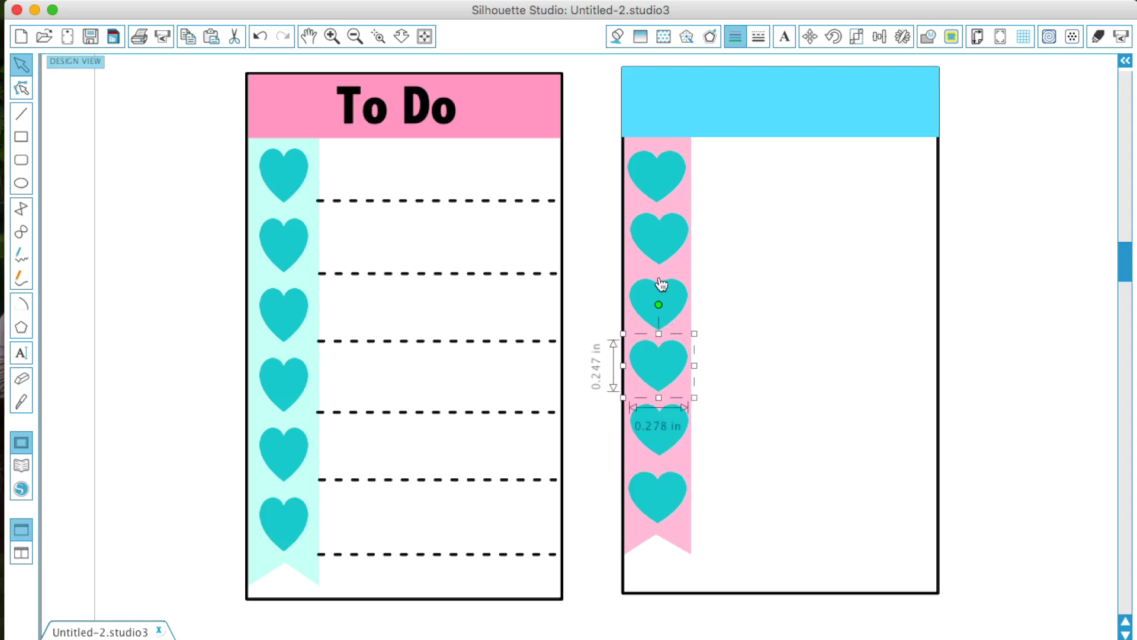
Step: Select all six hearts on the pink strip
click(752, 361)
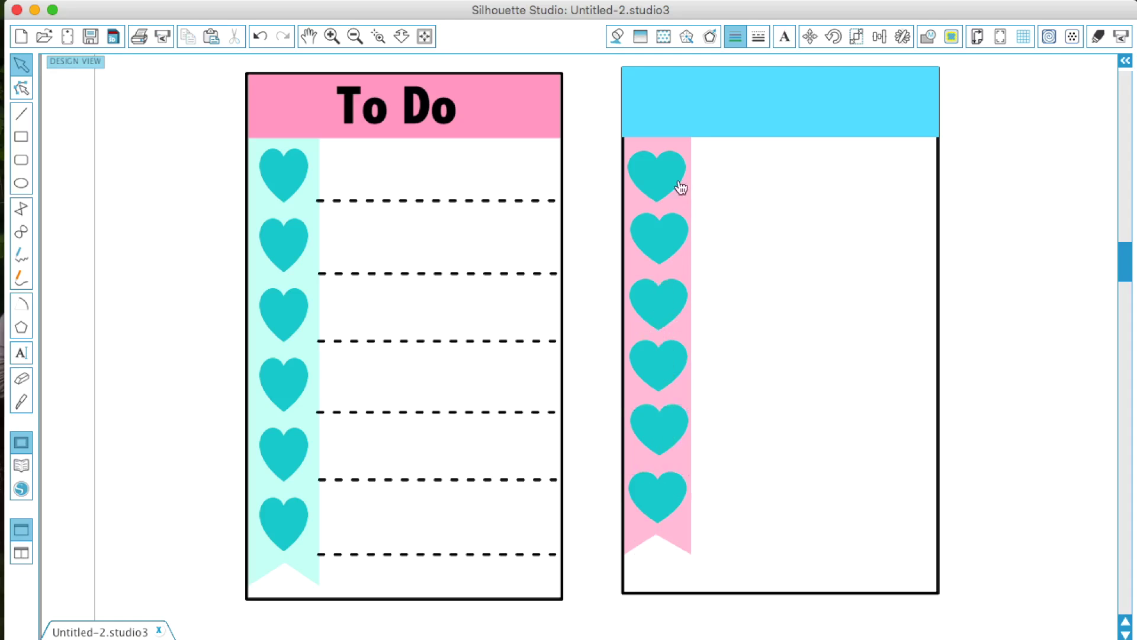
click(670, 184)
shift+click(666, 261)
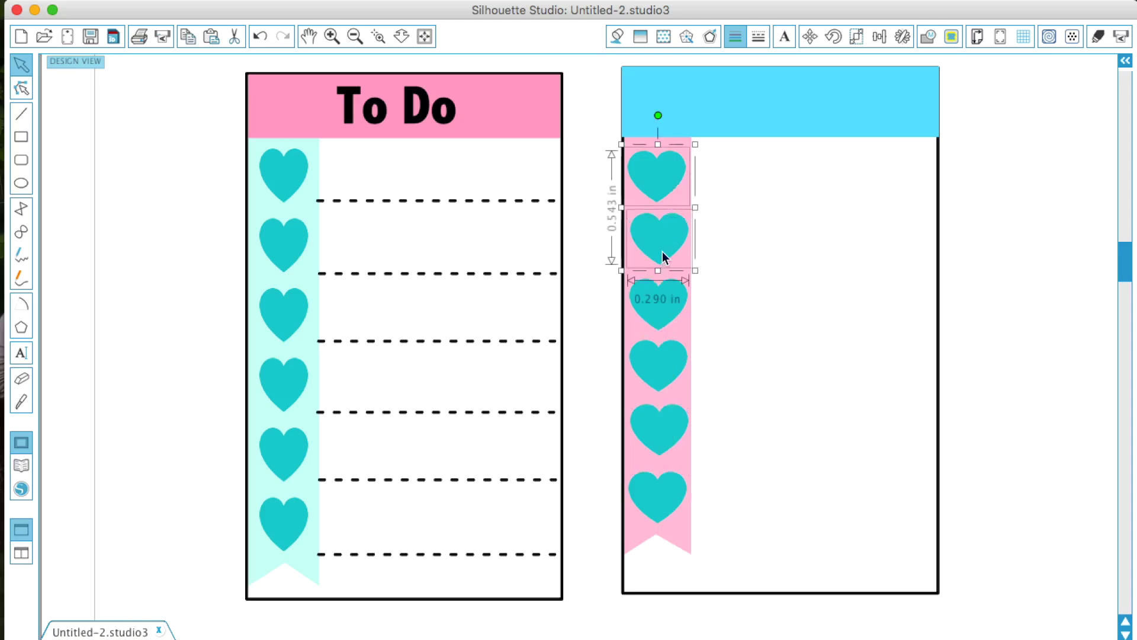
shift+click(664, 314)
shift+click(656, 377)
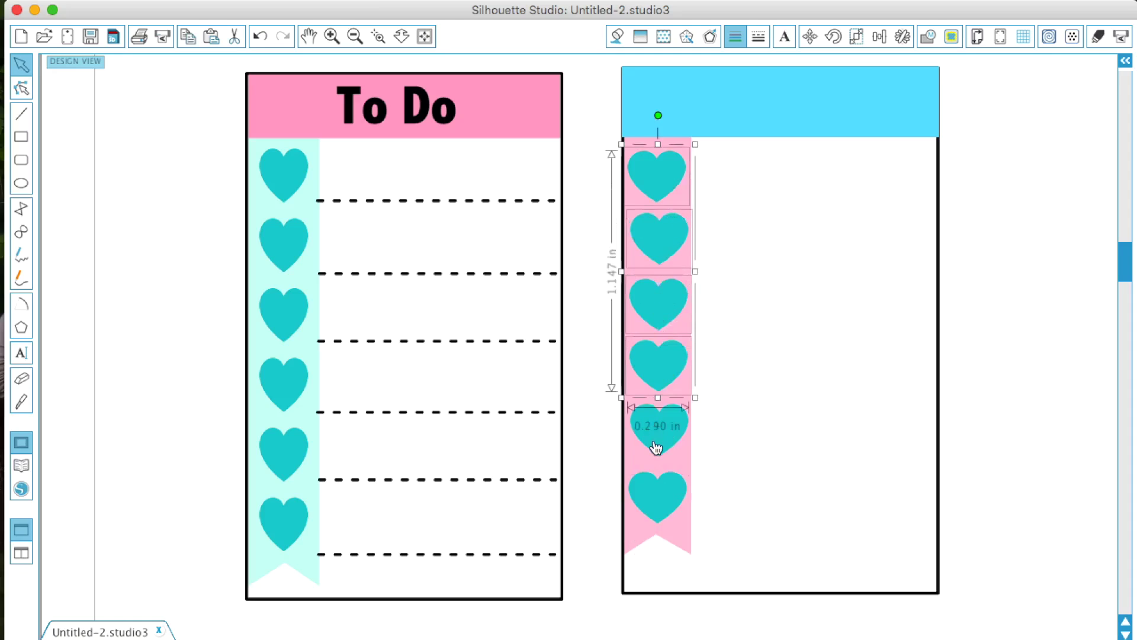
shift+click(657, 435)
shift+click(661, 503)
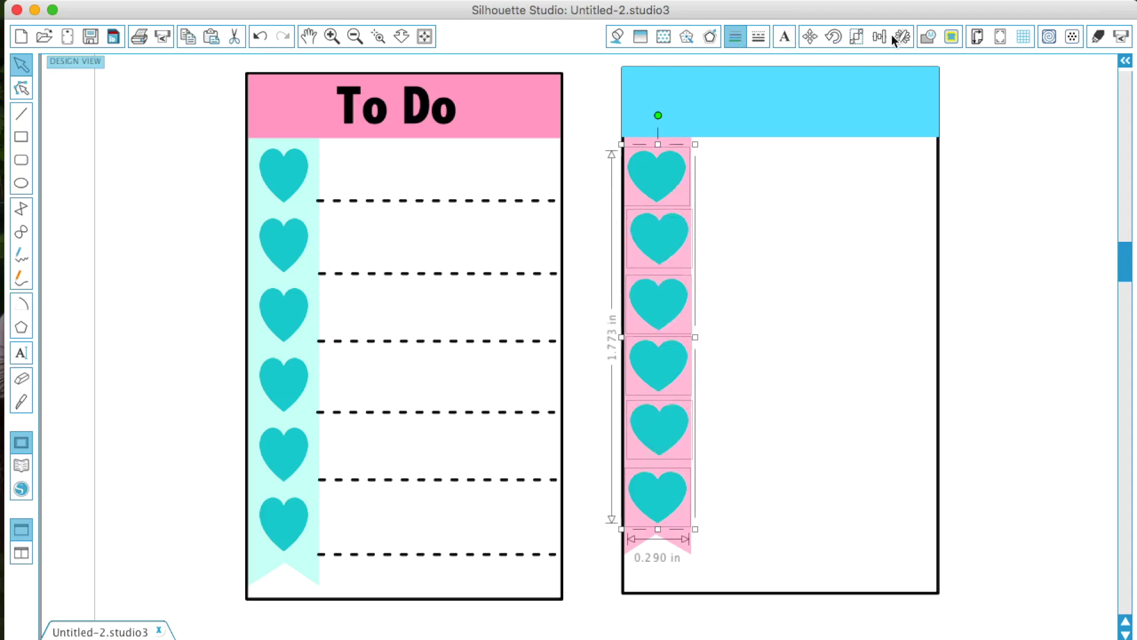
Step: Centre the hearts on one vertical axis and space them evenly top to bottom
click(857, 40)
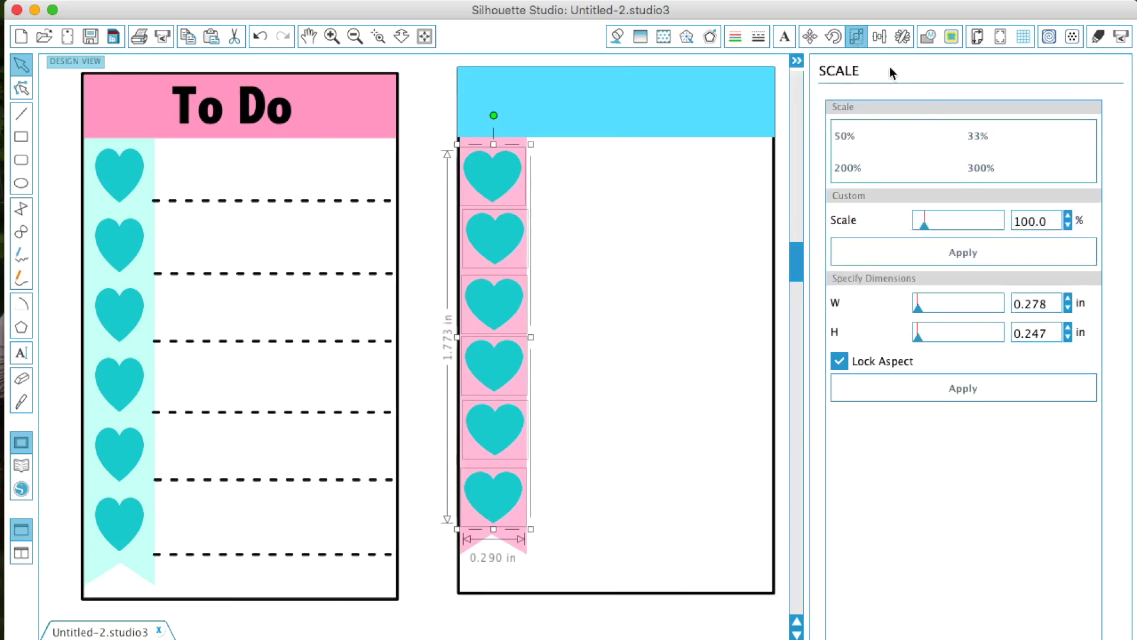
click(880, 40)
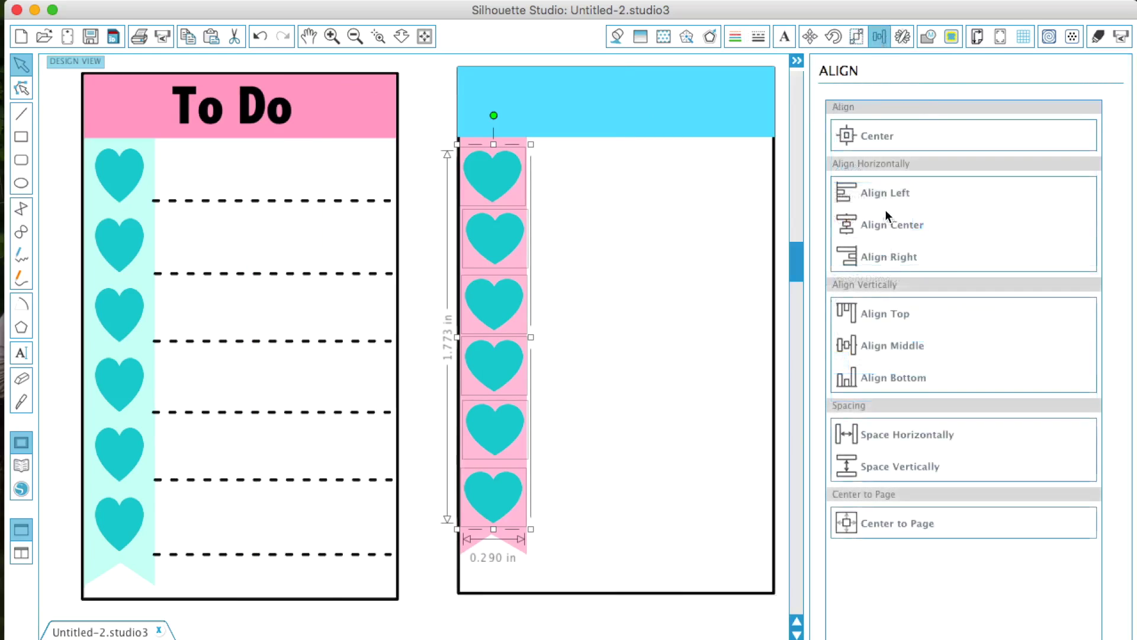
click(883, 224)
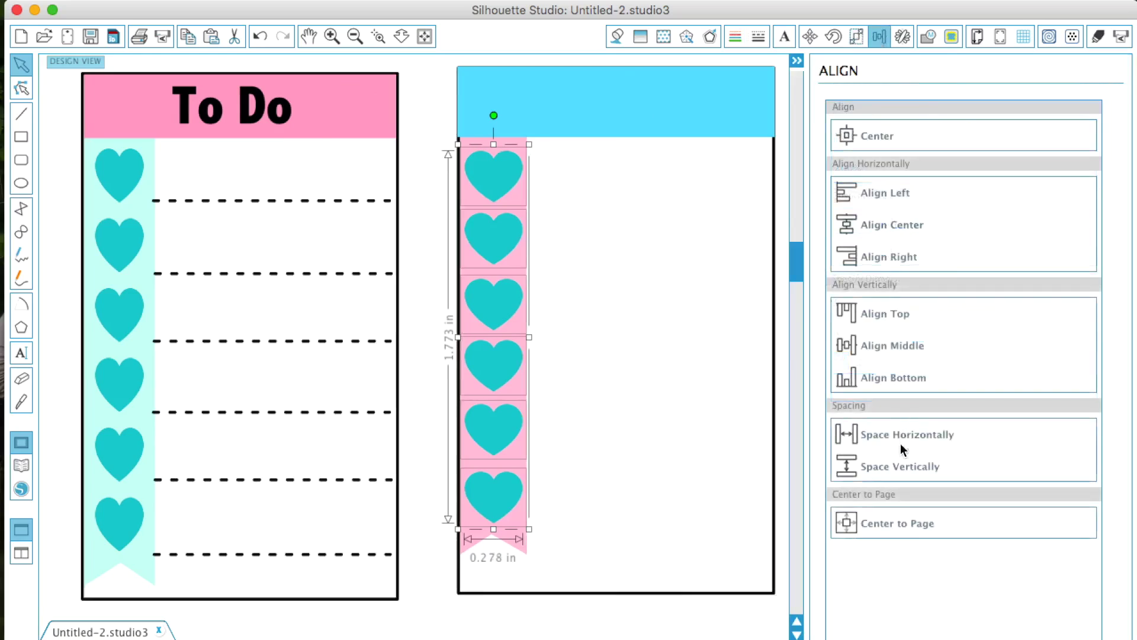
click(895, 463)
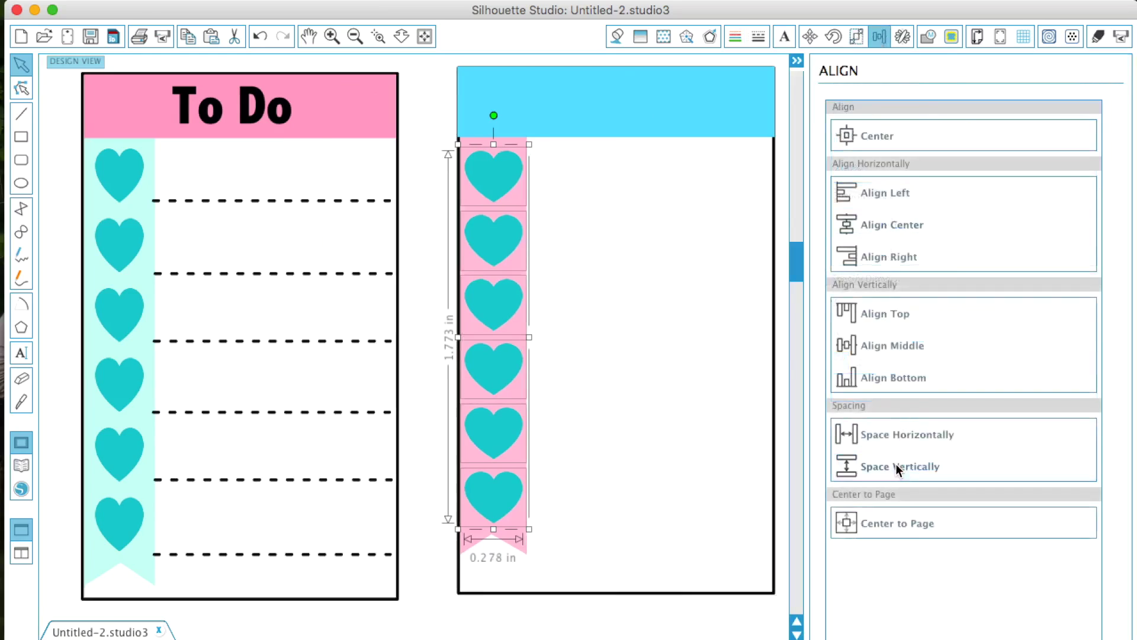
click(592, 433)
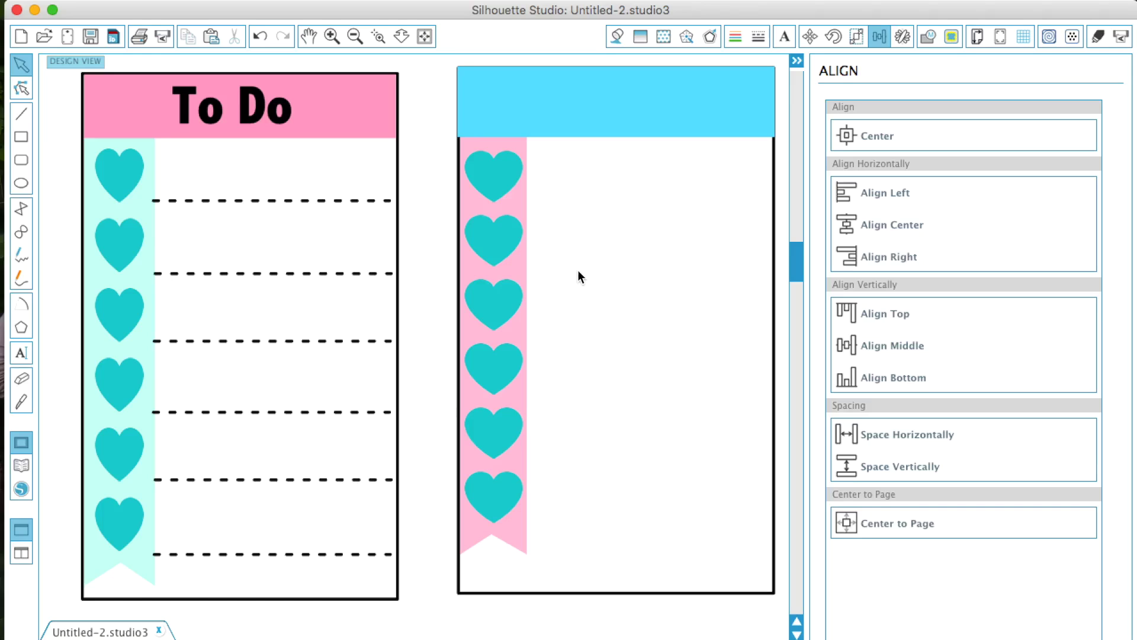
scroll(579, 275, up, 1)
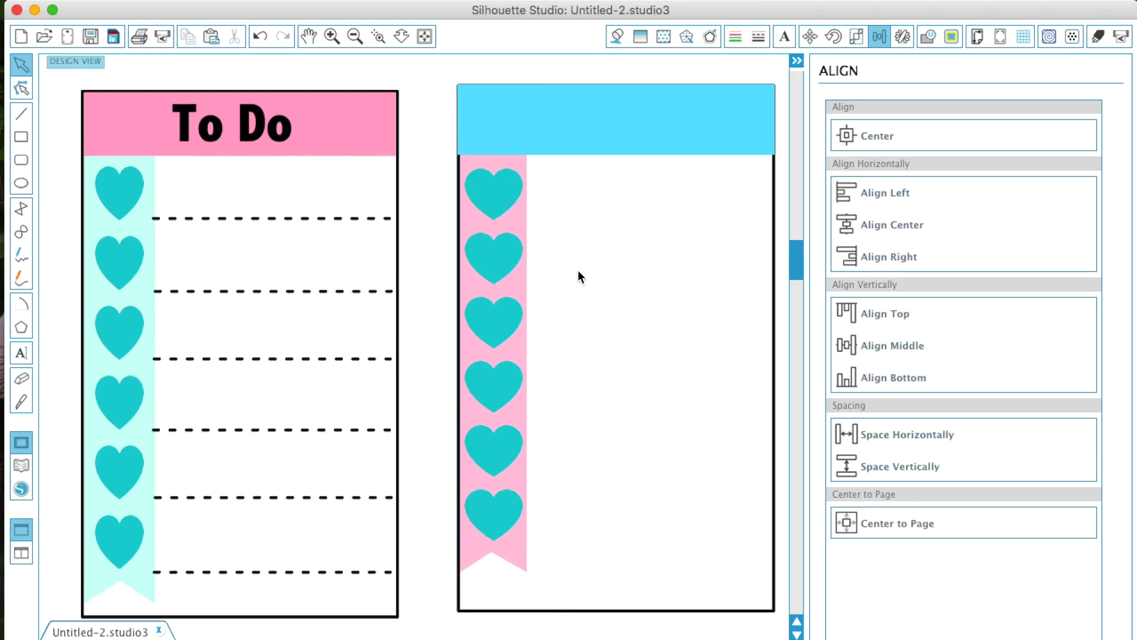
scroll(579, 275, right, 1)
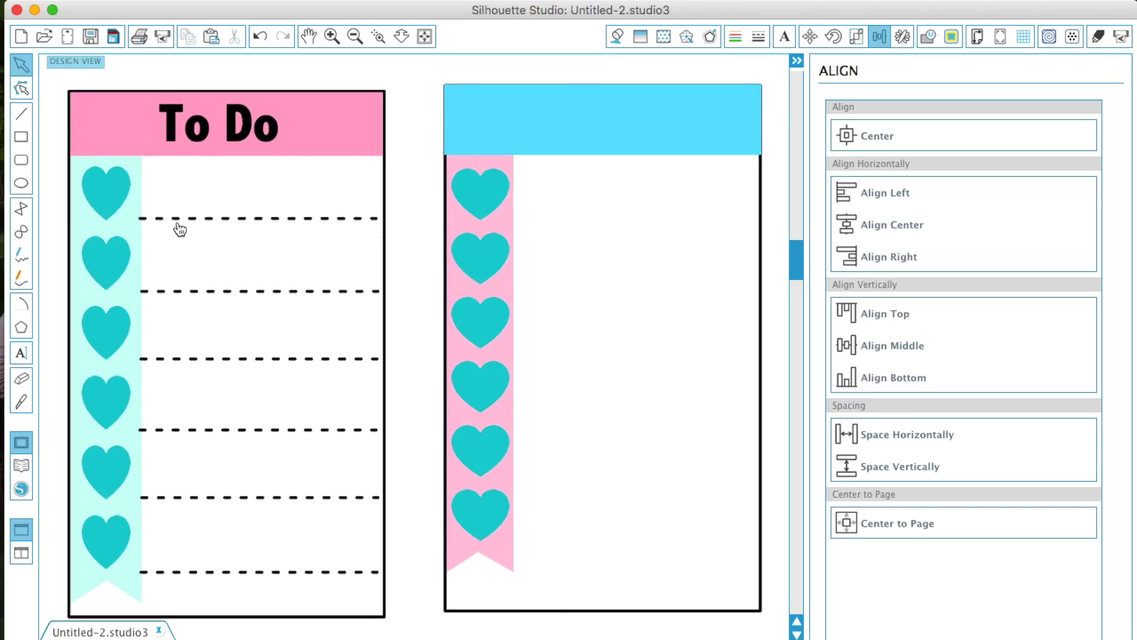
Step: Draw a line across the card from the heart strip and duplicate it down the card
click(21, 113)
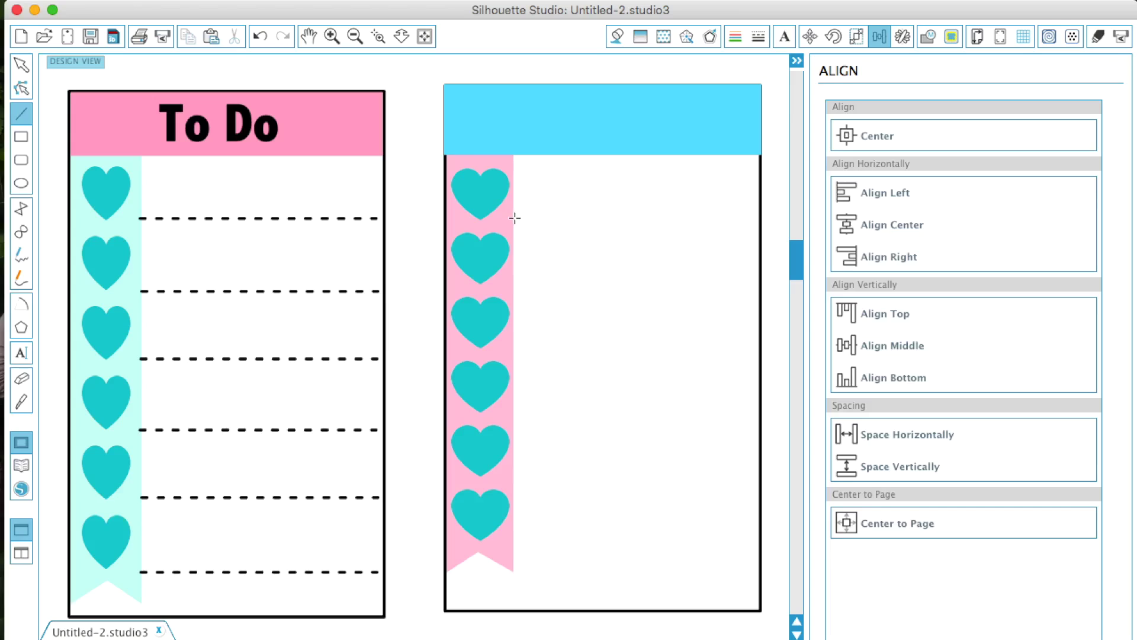
drag(515, 218, 755, 221)
click(22, 70)
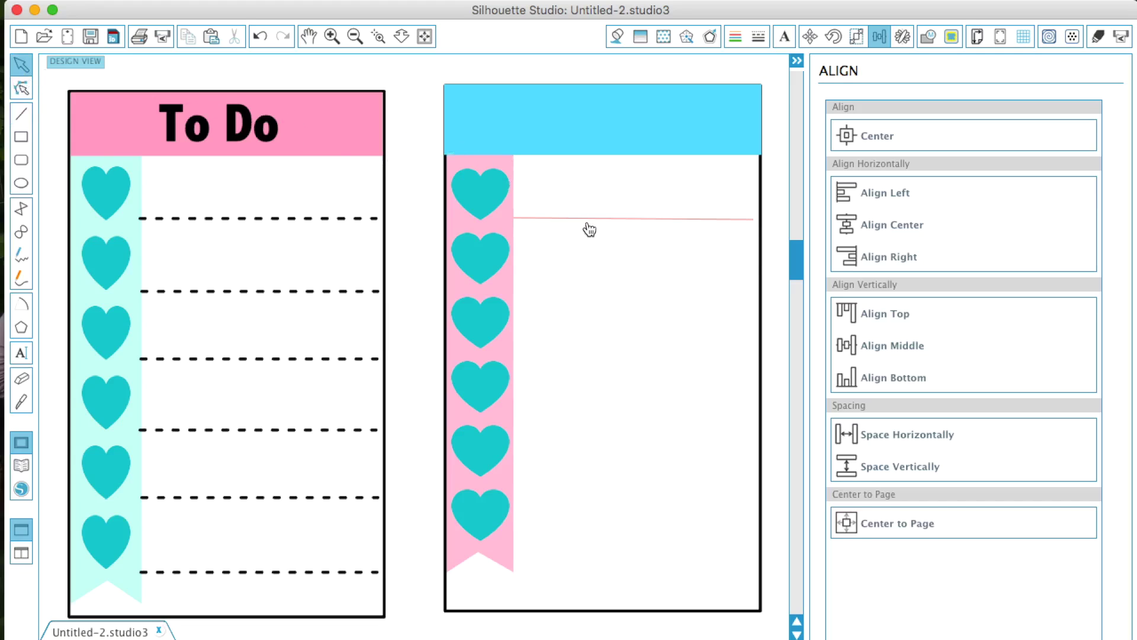
drag(589, 229, 591, 541)
Step: Select the writing lines together, from the top line downward
scroll(764, 485, down, 5)
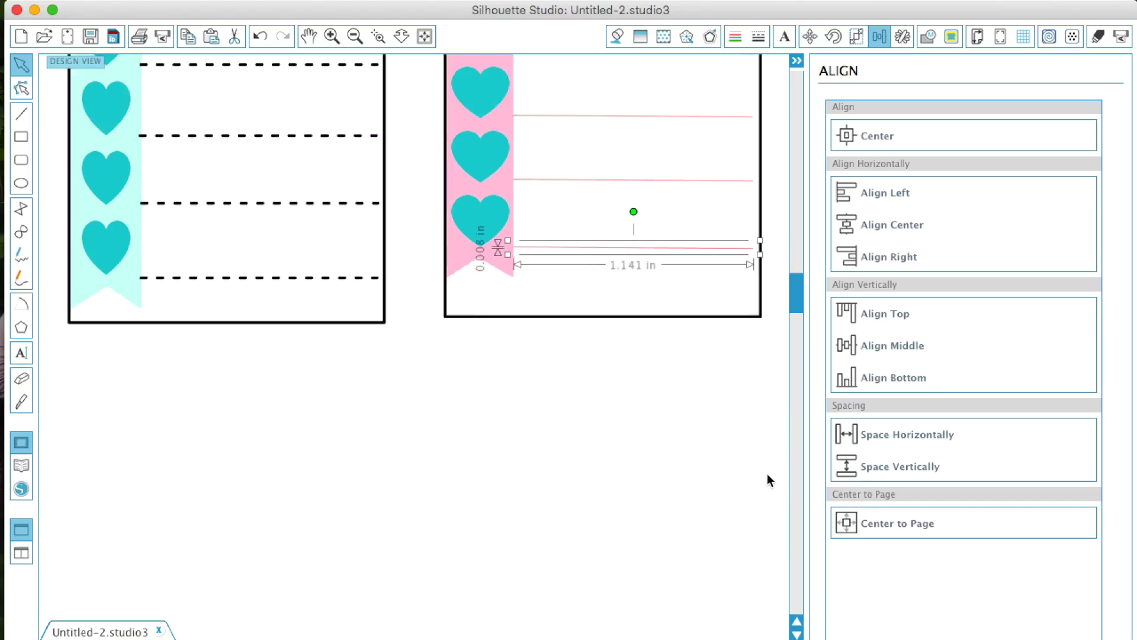
scroll(739, 467, up, 4)
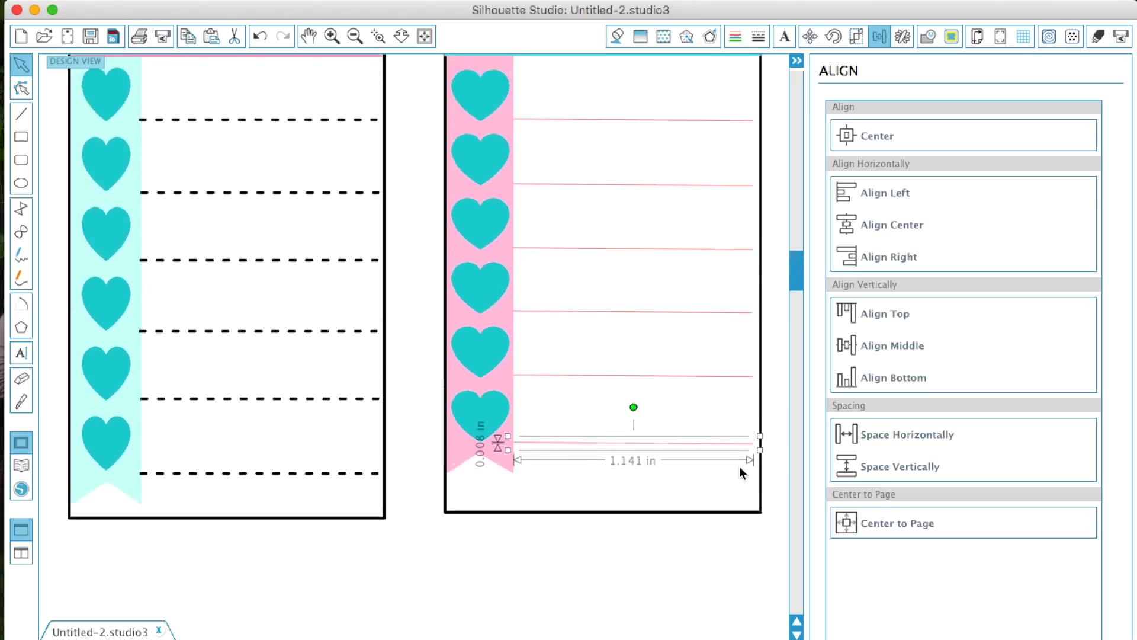
scroll(740, 467, up, 1)
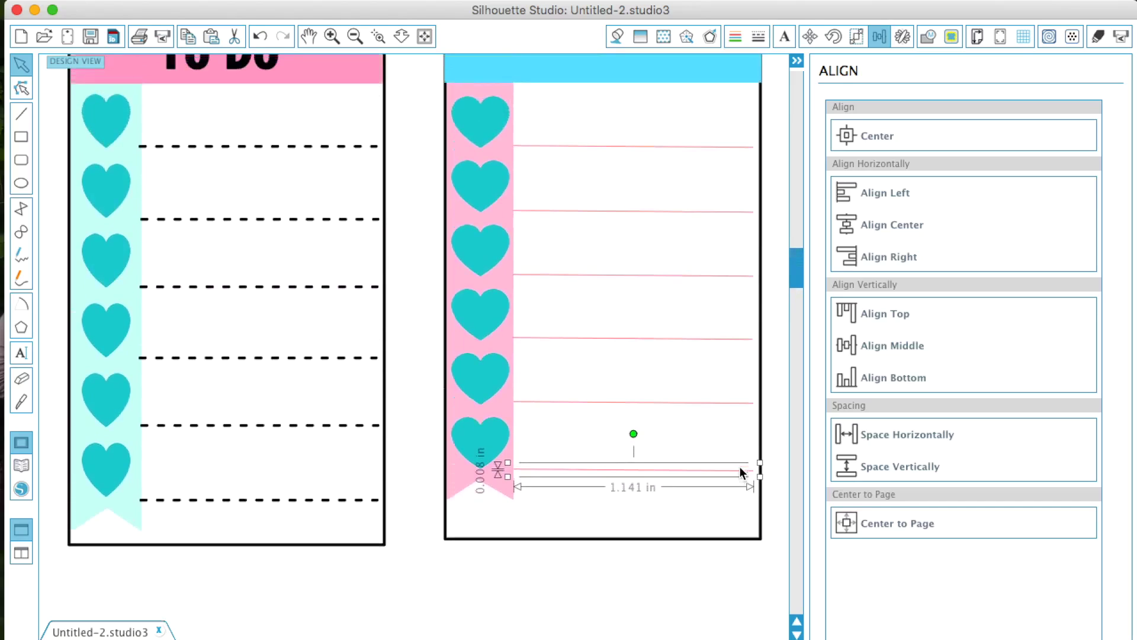
shift+click(626, 148)
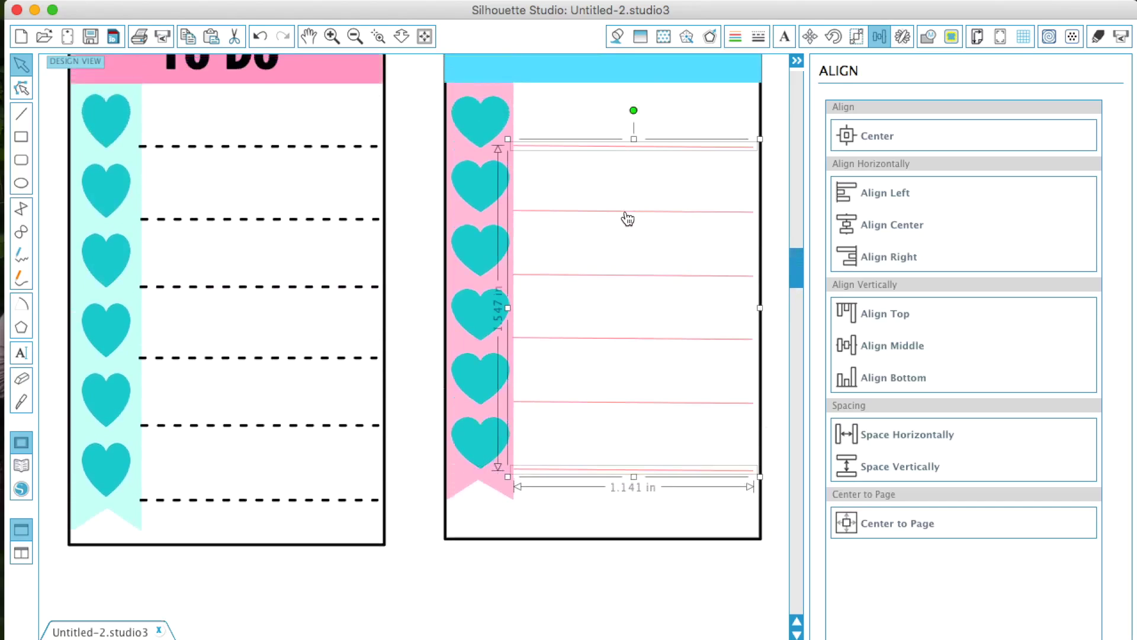
scroll(628, 219, up, 1)
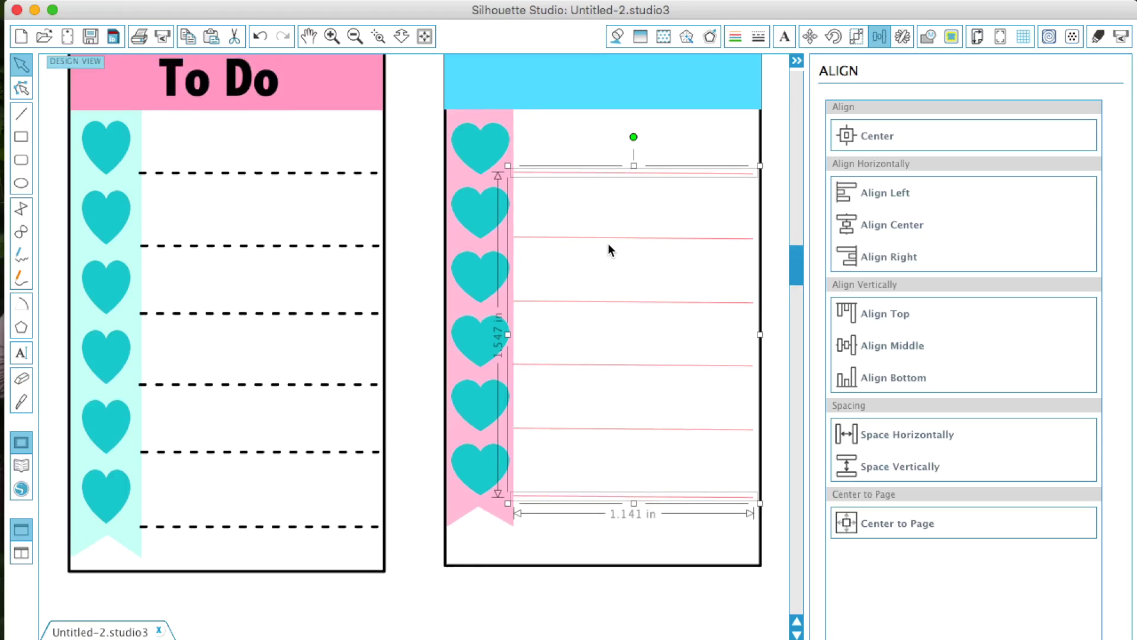
shift+click(606, 240)
shift+click(594, 304)
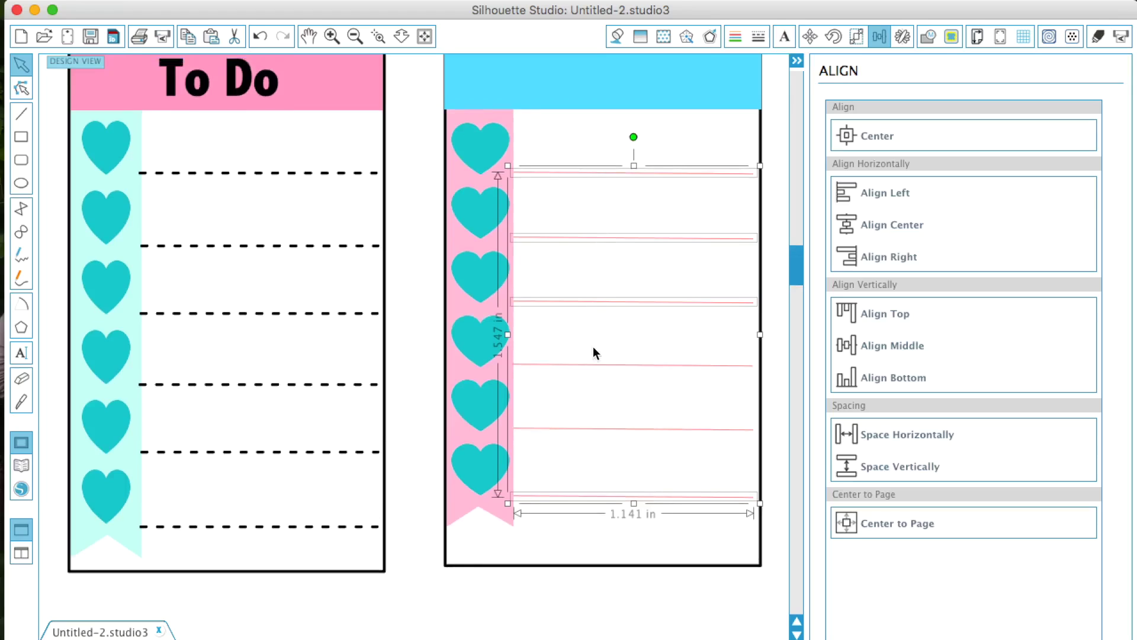
shift+click(596, 368)
shift+click(597, 433)
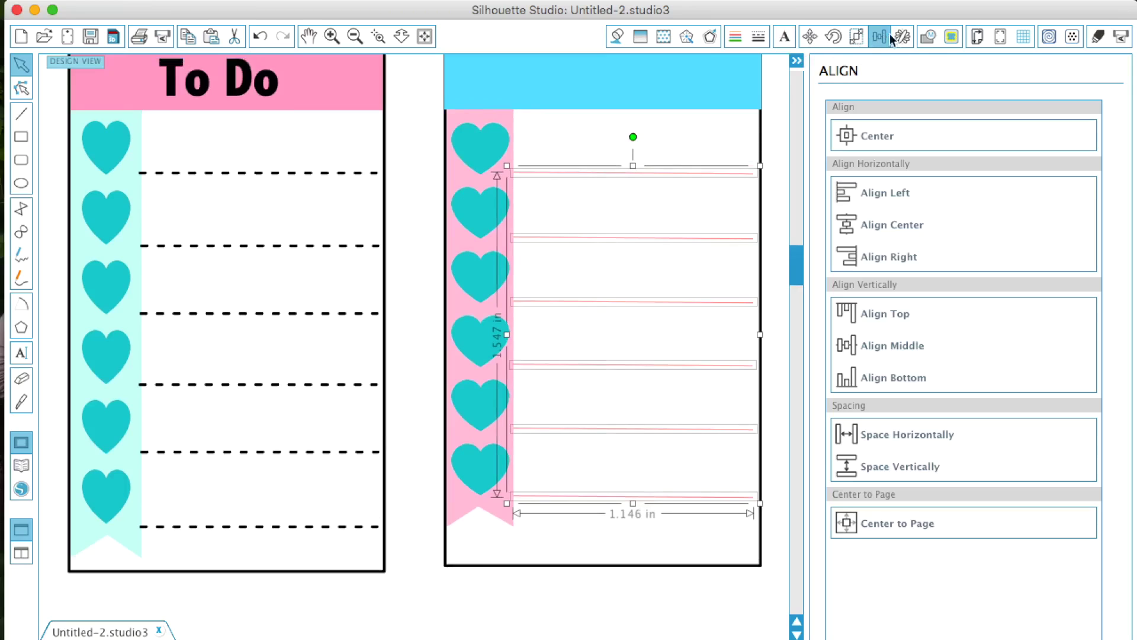
Step: Make the selected writing lines dashed, 1.0 pt thick and black
click(763, 40)
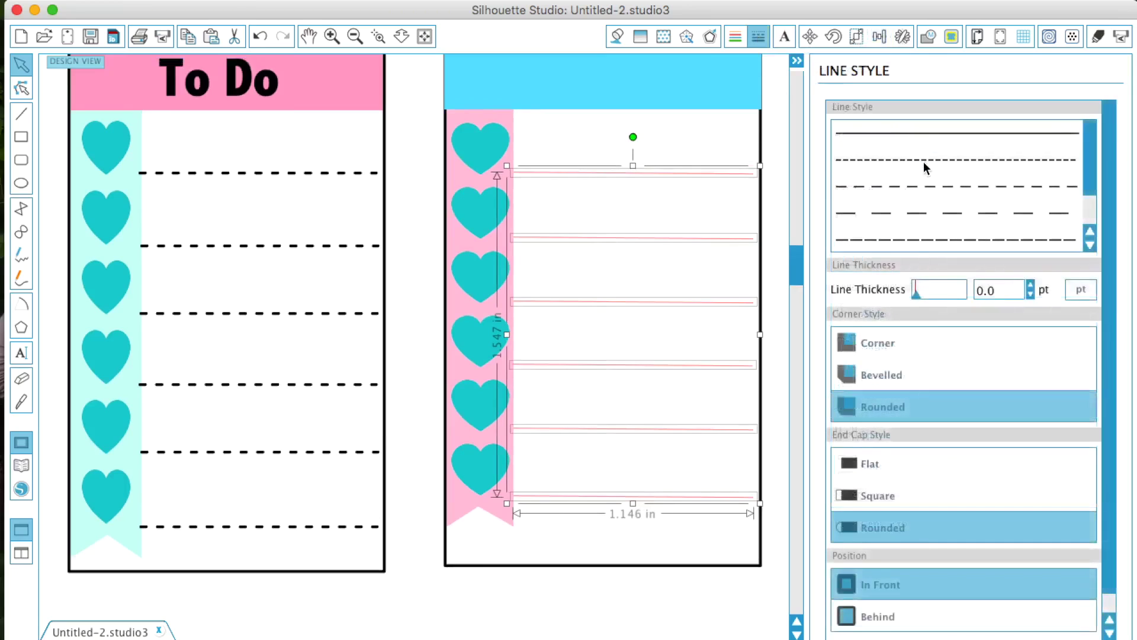
click(920, 158)
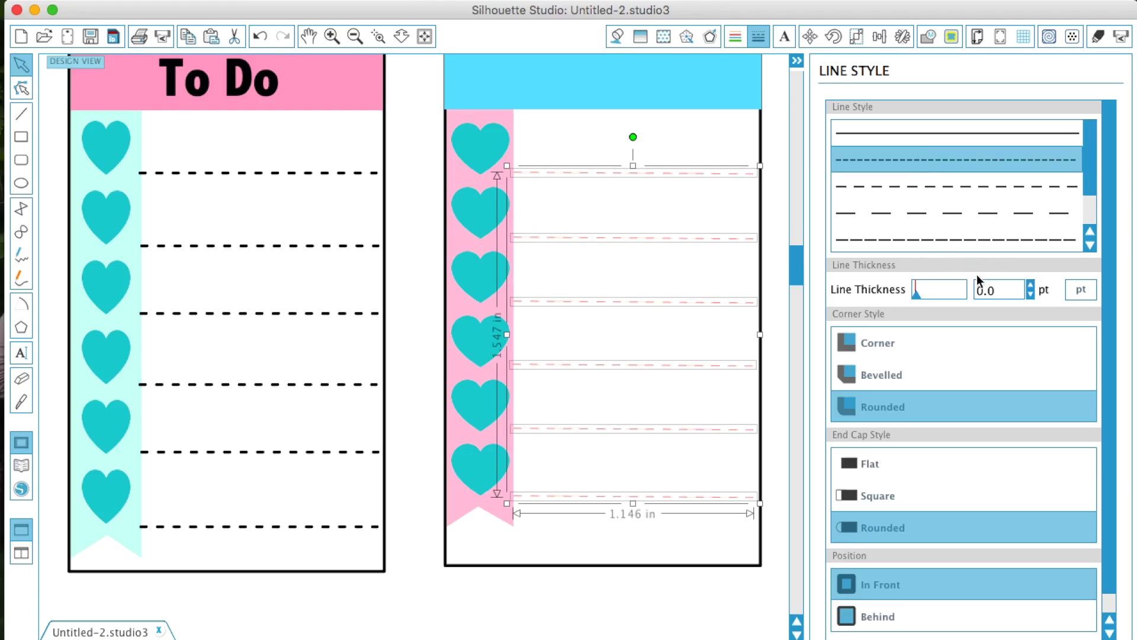
double_click(999, 290)
text(1.0)
key(Return)
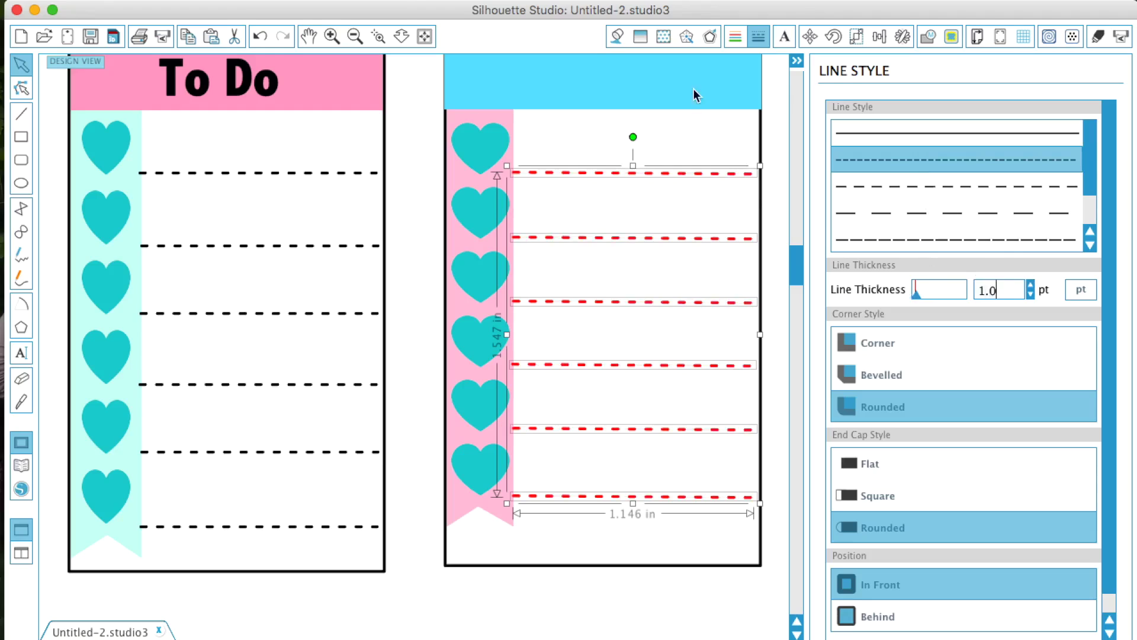
click(737, 36)
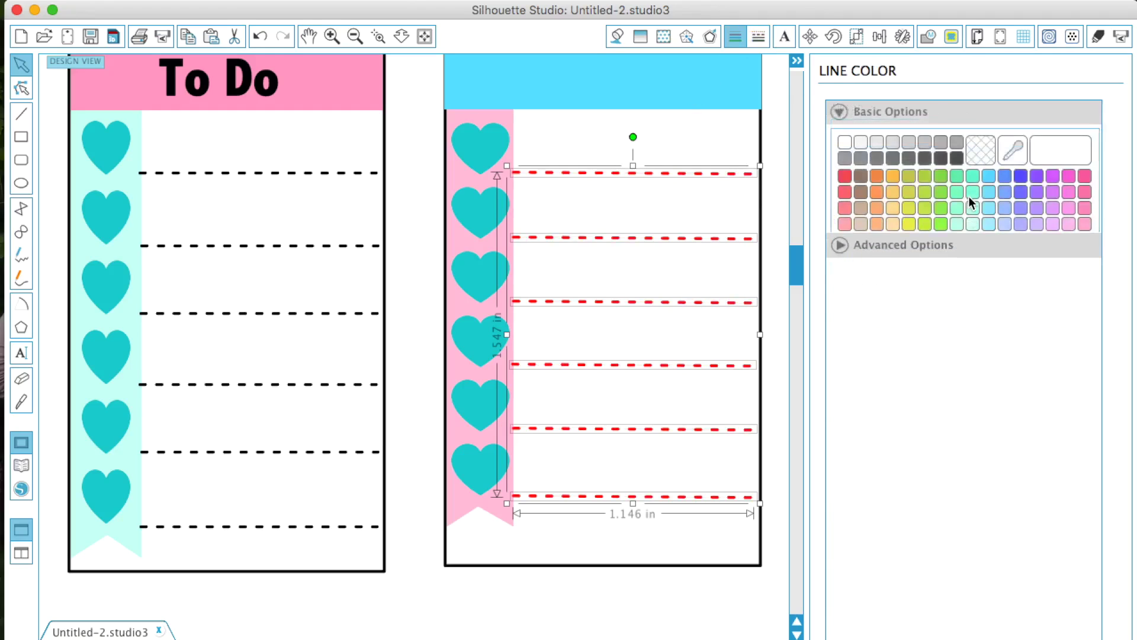
click(955, 156)
click(773, 213)
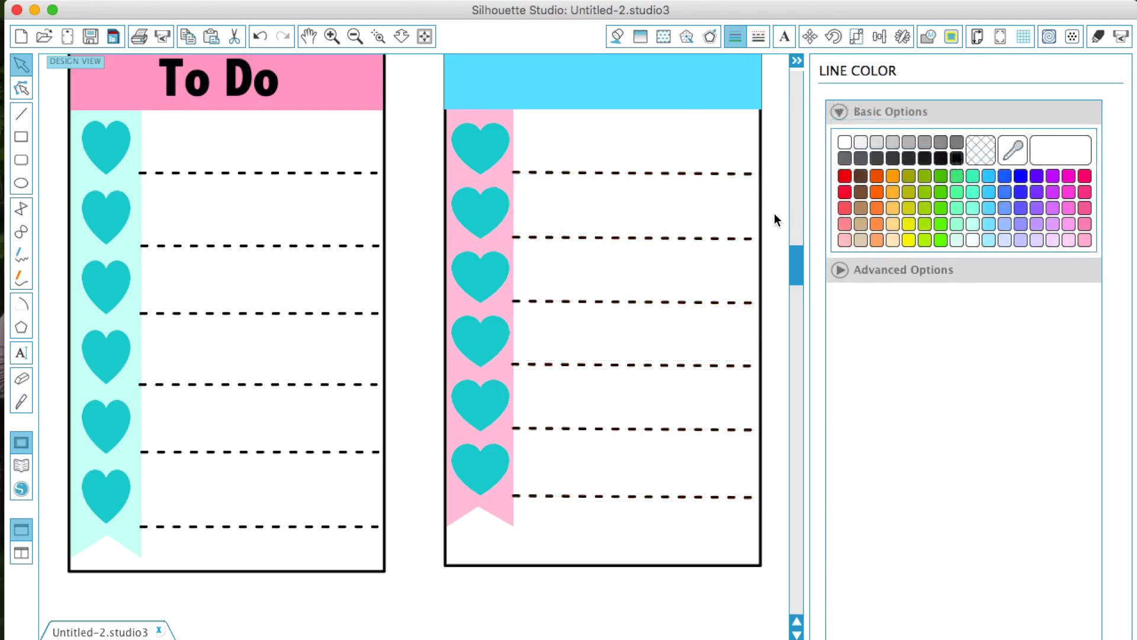
scroll(774, 213, up, 1)
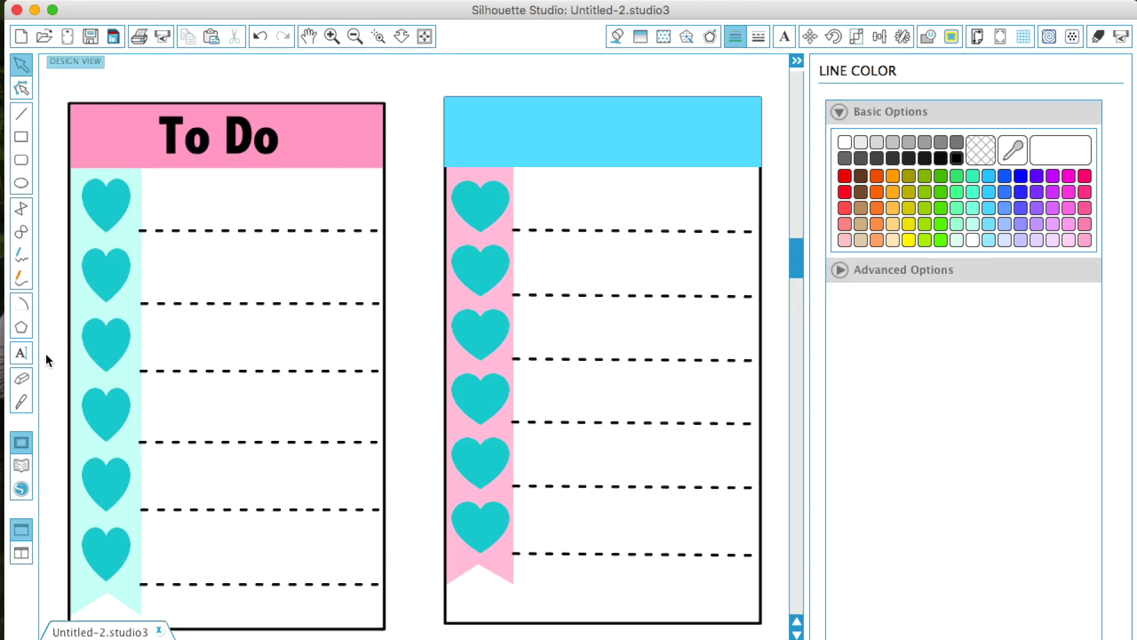
Step: Add a pink 'To Do' text entry in the blue header
click(21, 353)
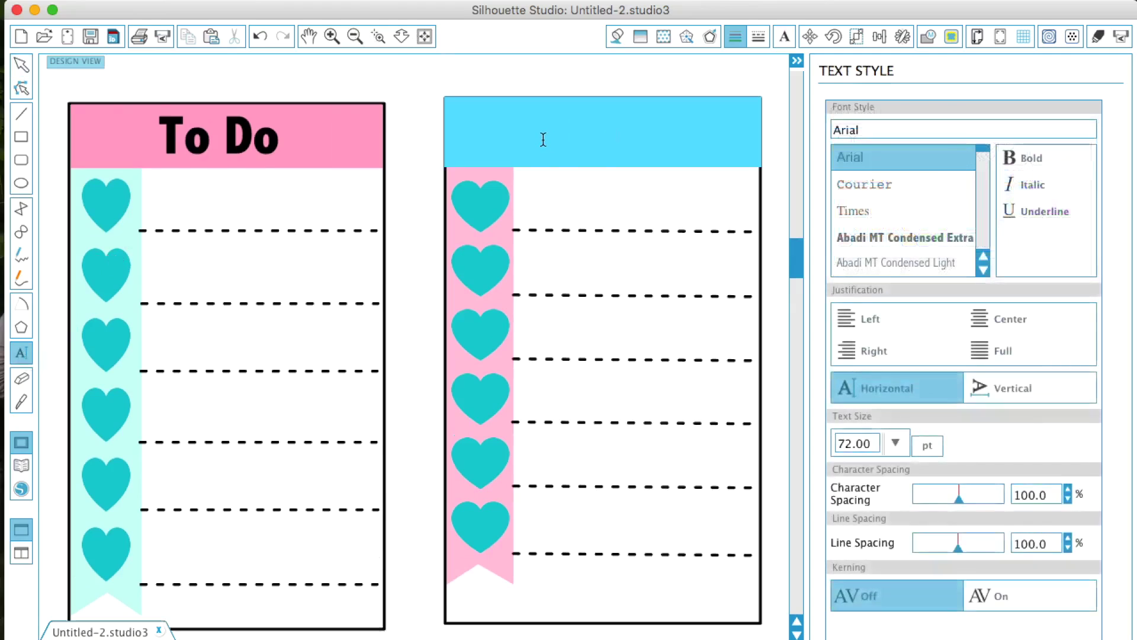
click(542, 142)
text(To)
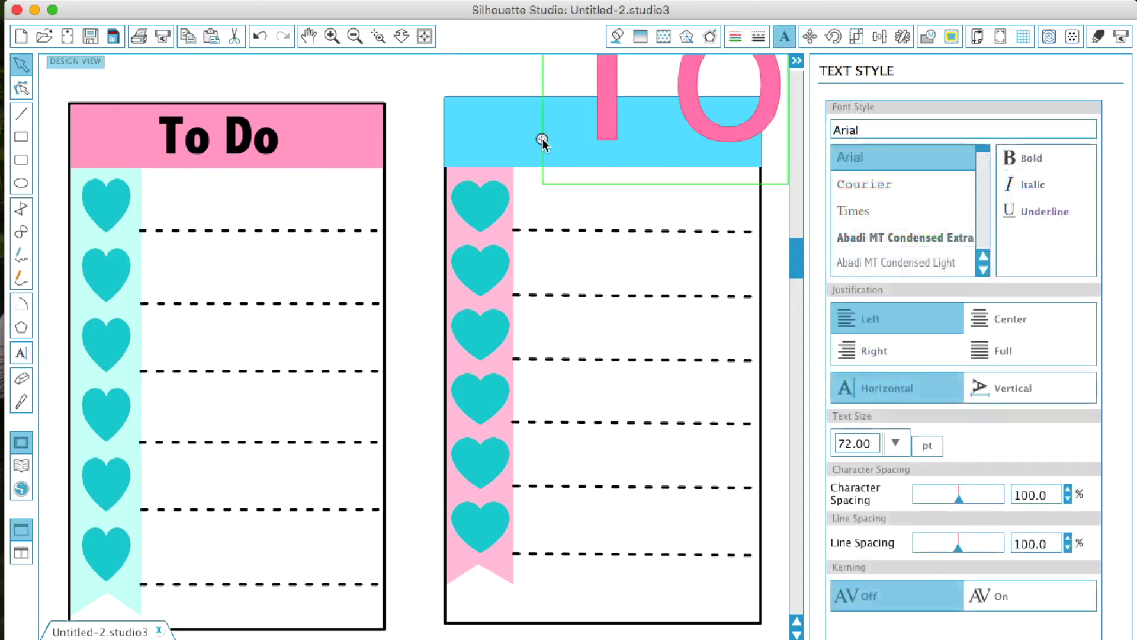
scroll(542, 139, up, 3)
scroll(543, 139, right, 2)
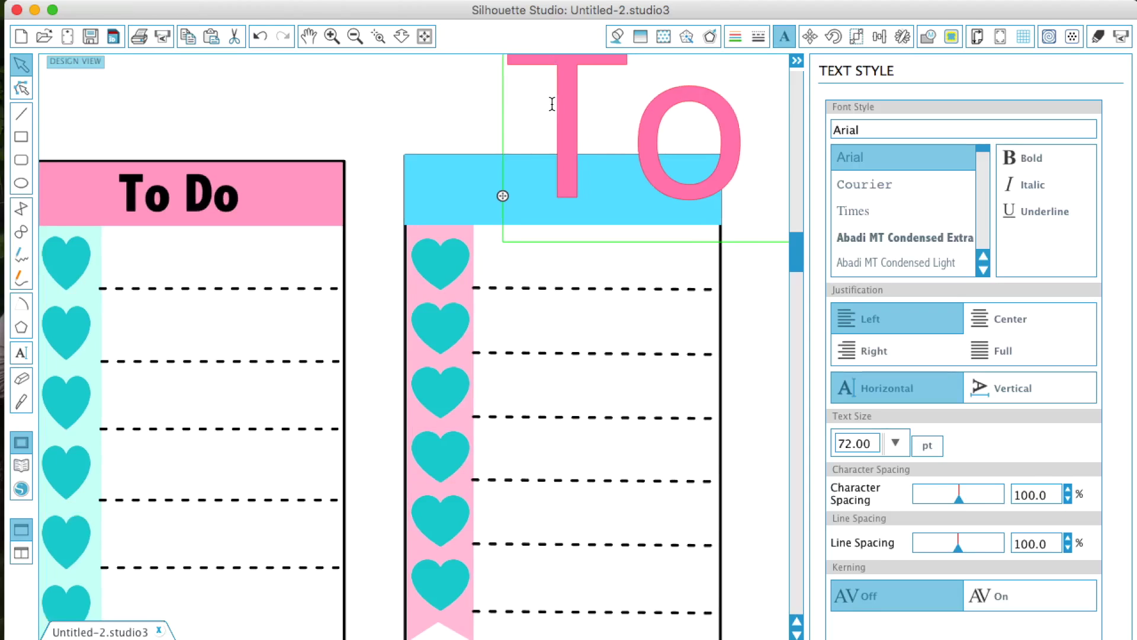
scroll(553, 105, right, 4)
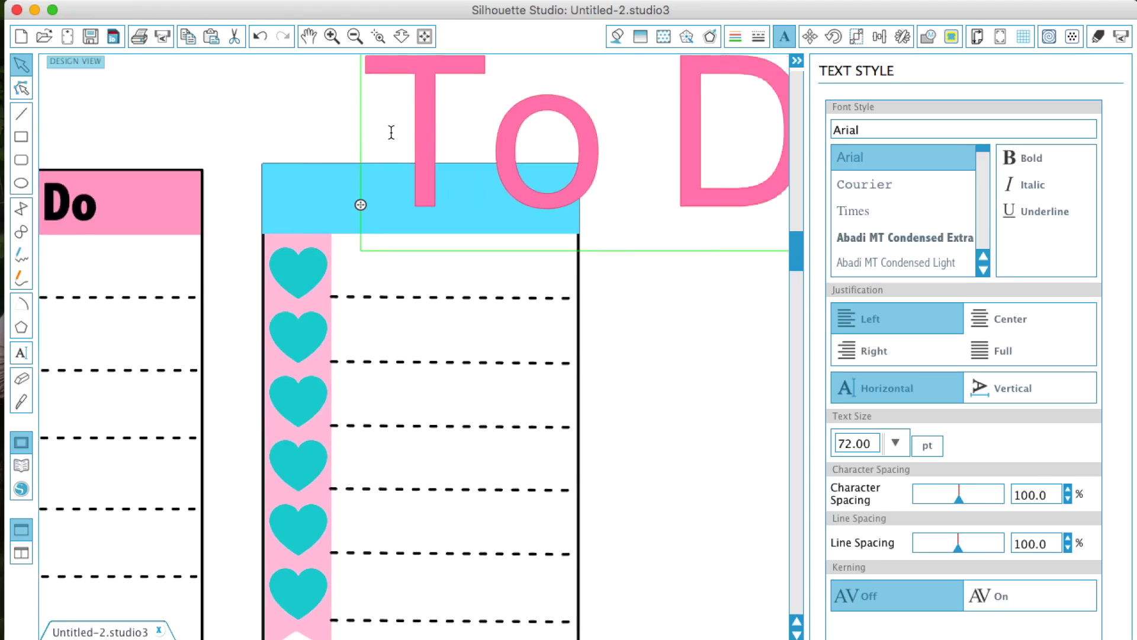
drag(391, 132, 788, 136)
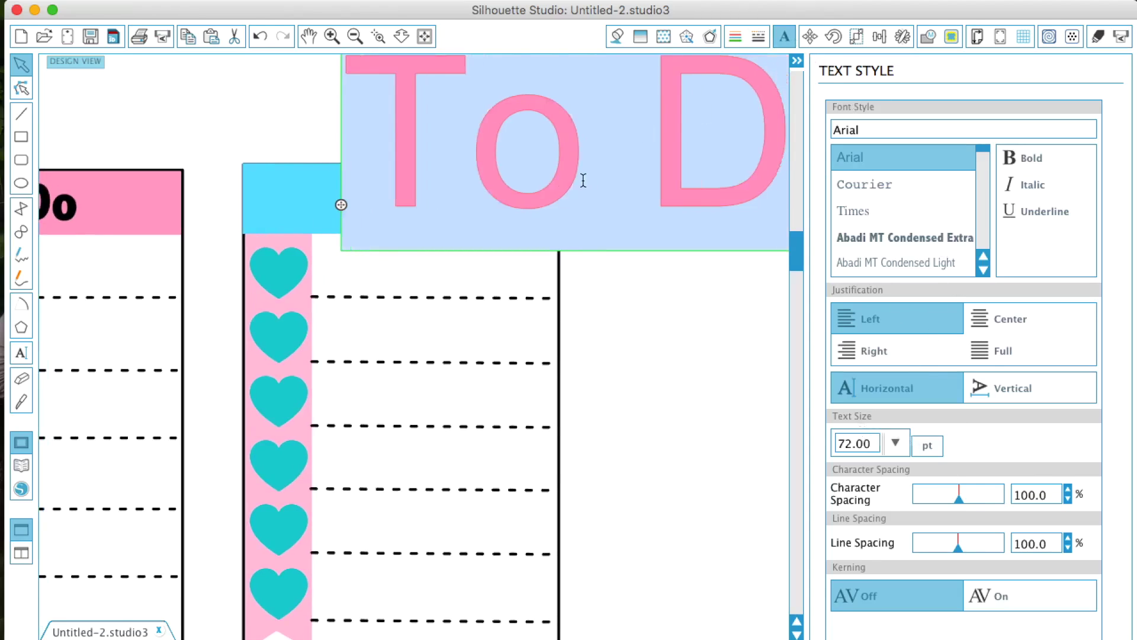
scroll(623, 259, up, 2)
scroll(623, 260, right, 2)
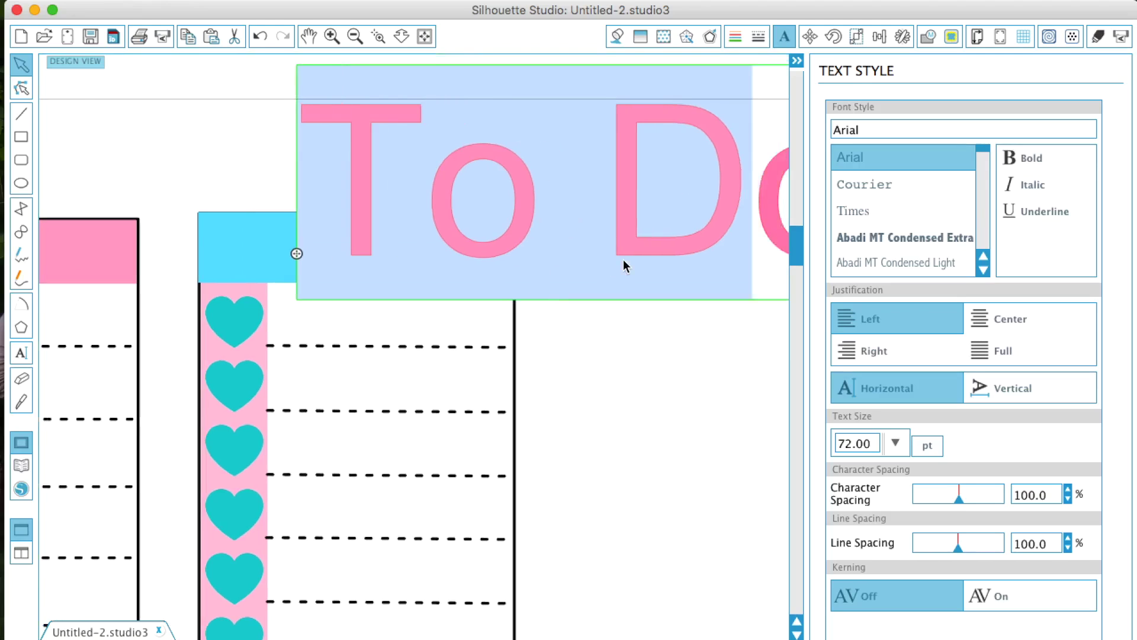
click(565, 362)
Step: Shrink the 'To Do' title to about 24 pt and centre it on the blue header
click(332, 205)
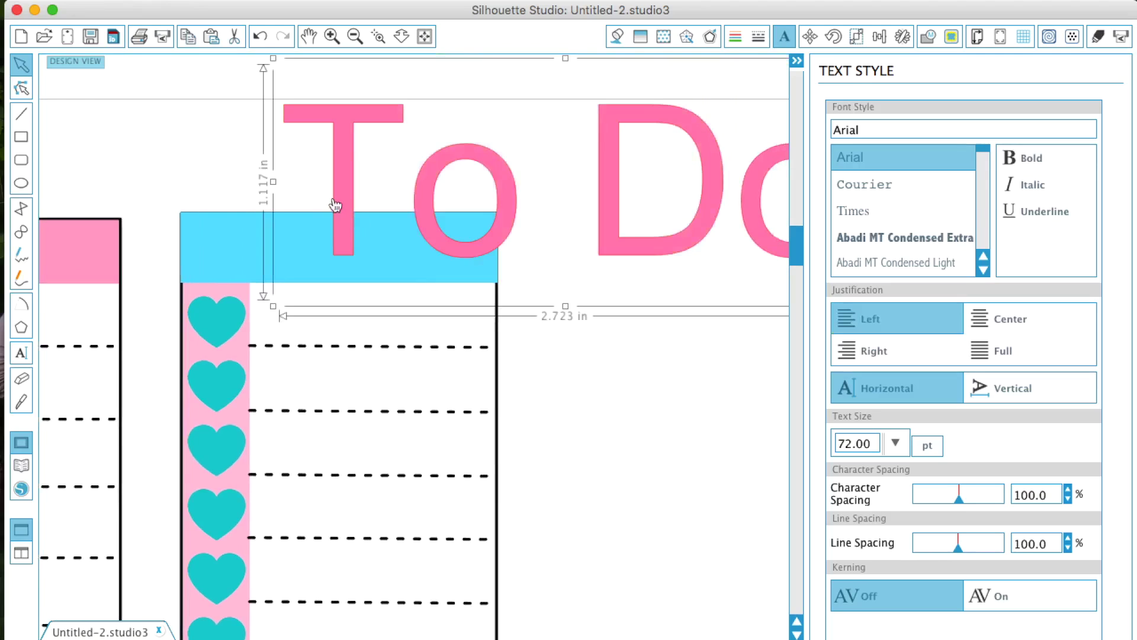
drag(273, 58, 616, 199)
shift+click(305, 224)
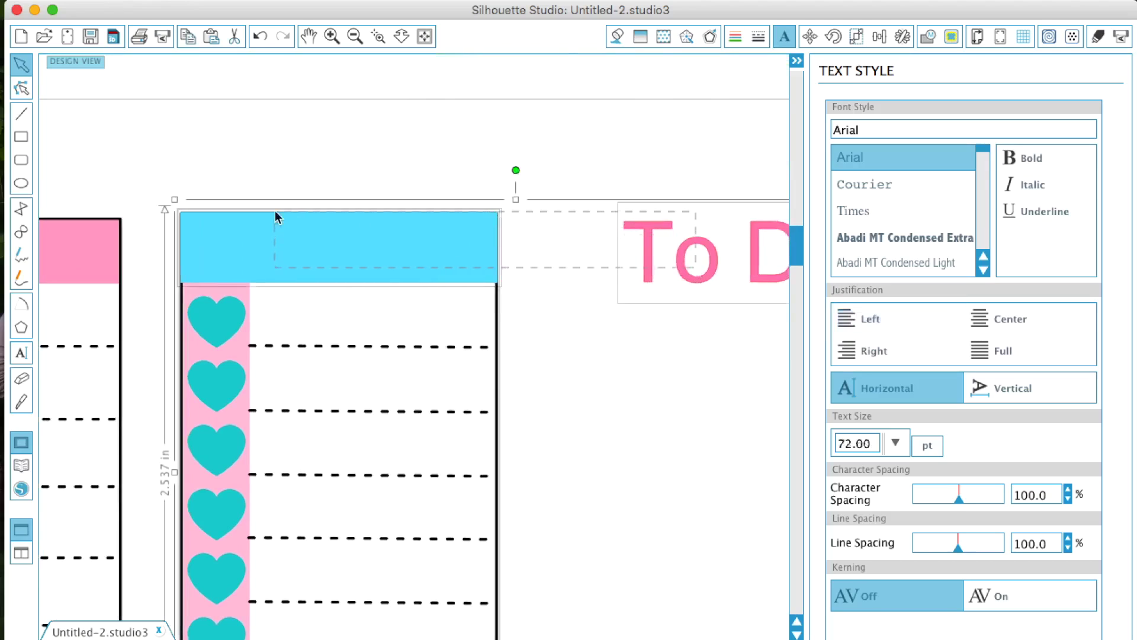
click(513, 115)
click(677, 241)
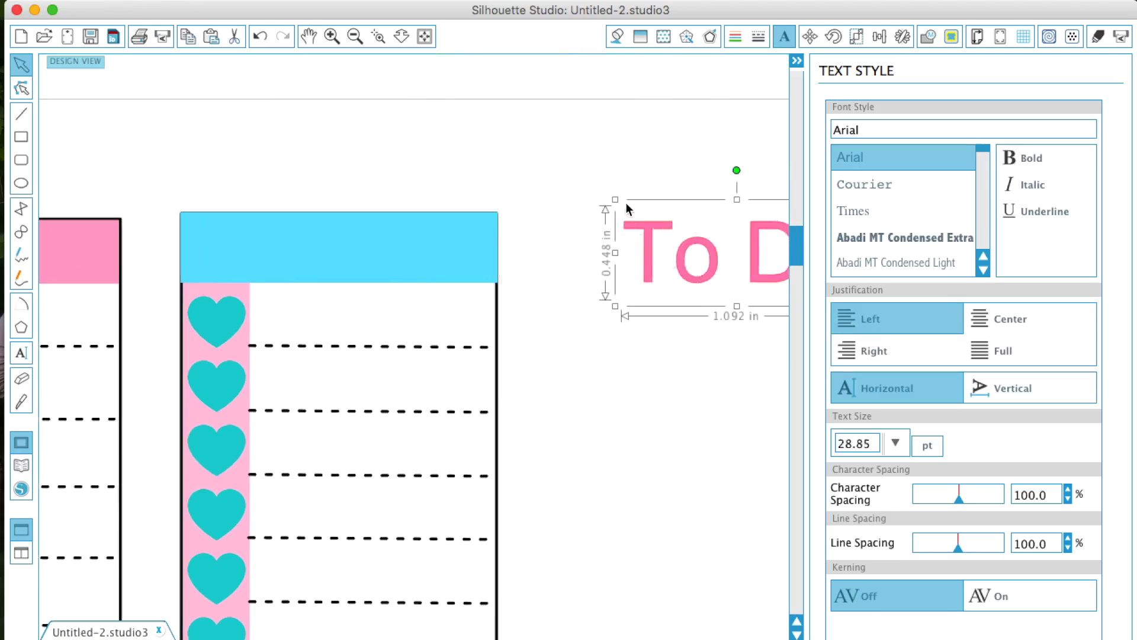
drag(616, 197, 655, 217)
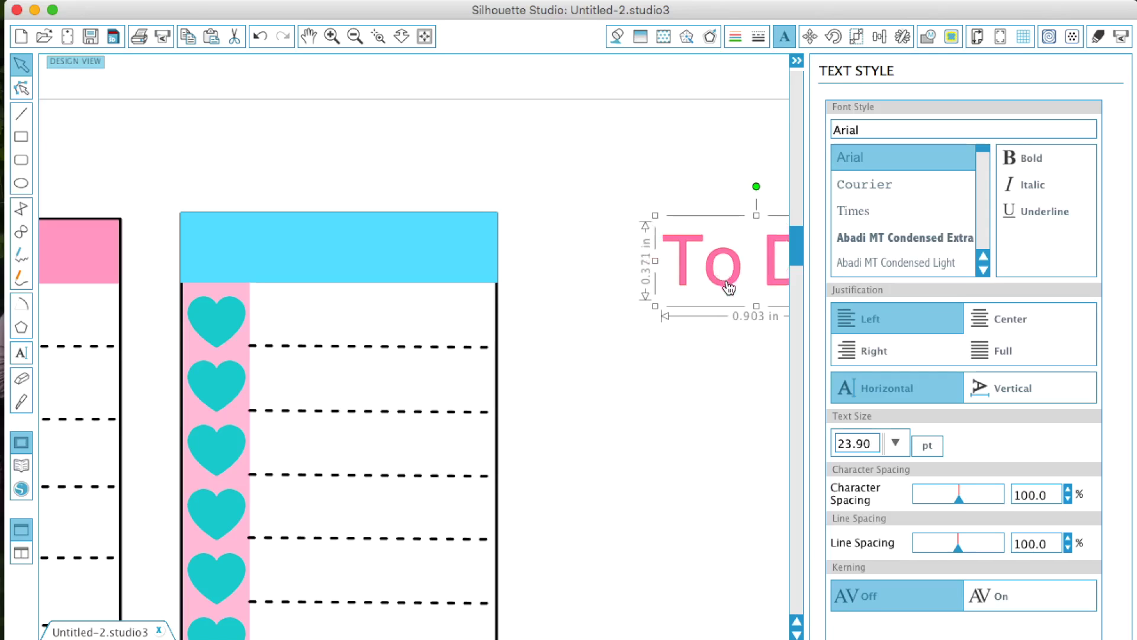
drag(729, 287, 324, 275)
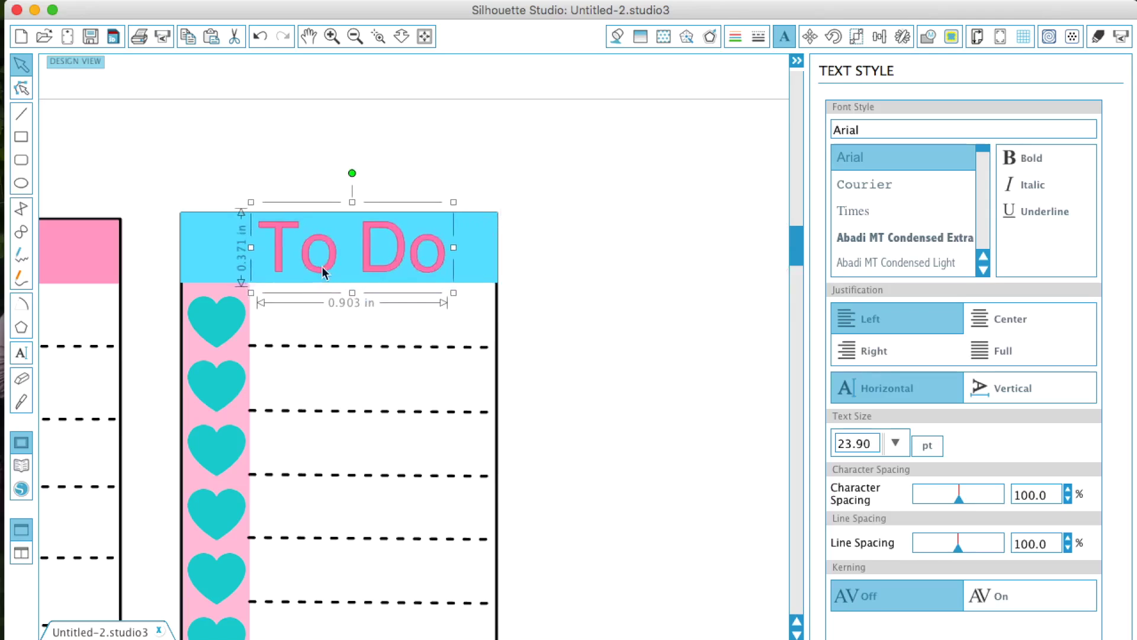
click(599, 273)
scroll(599, 272, left, 3)
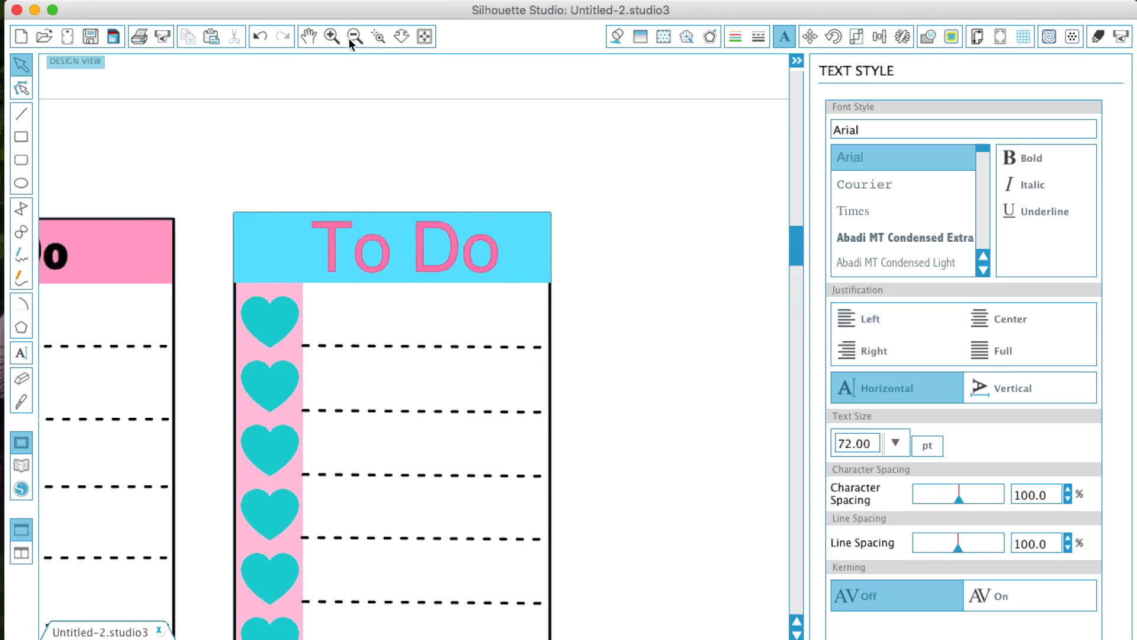
Step: Nudge the blue header's left, top and right edges slightly inward
click(331, 37)
click(331, 36)
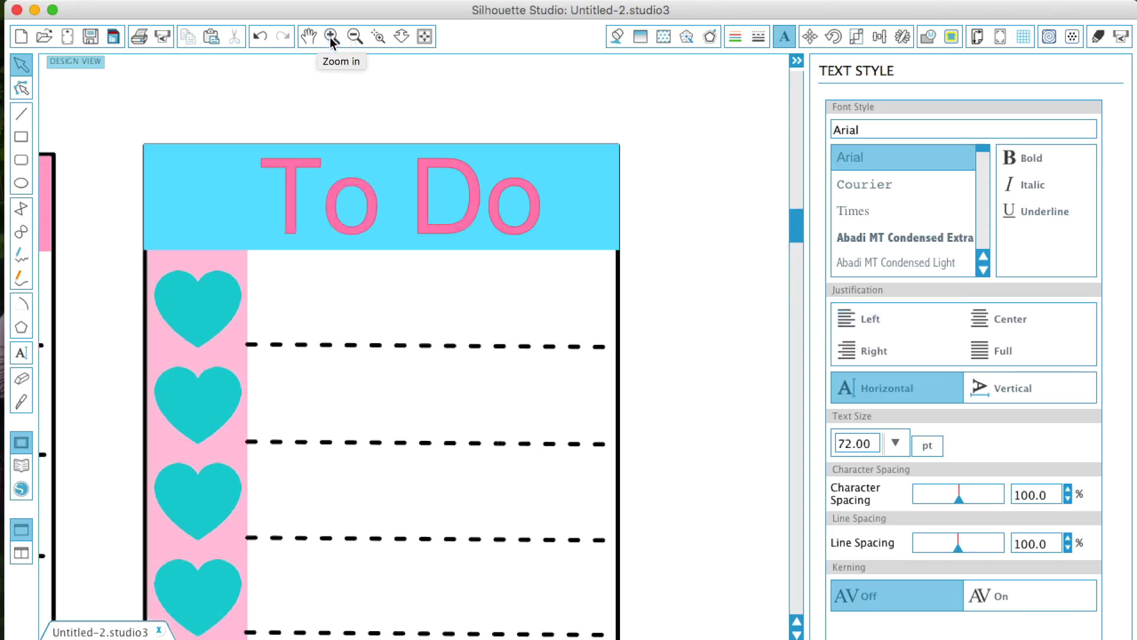
click(173, 187)
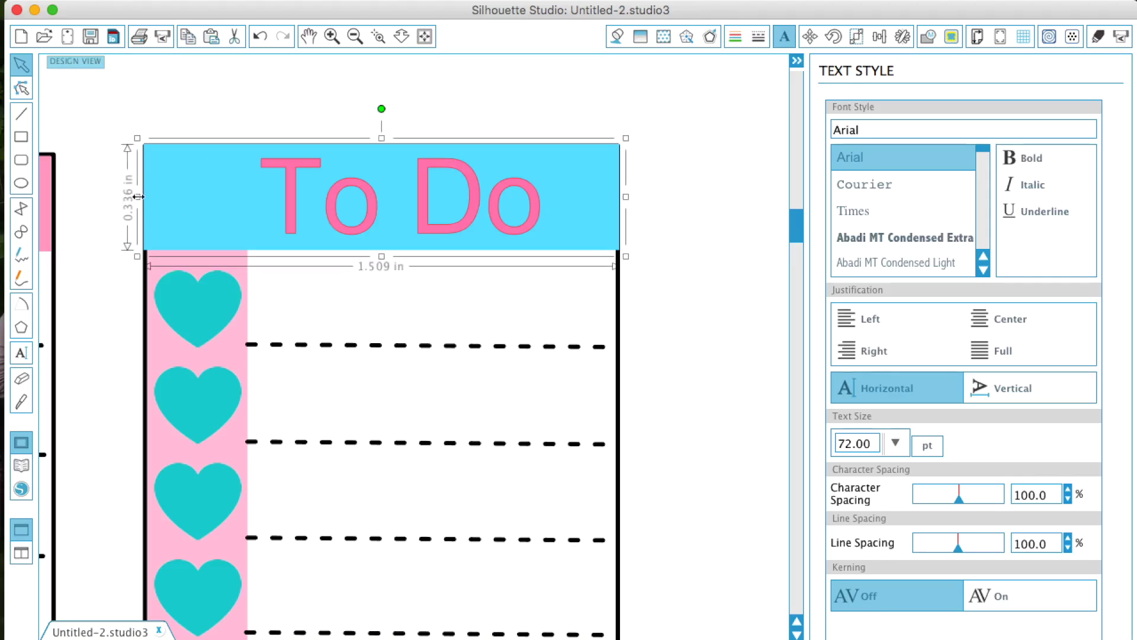
drag(138, 197, 143, 197)
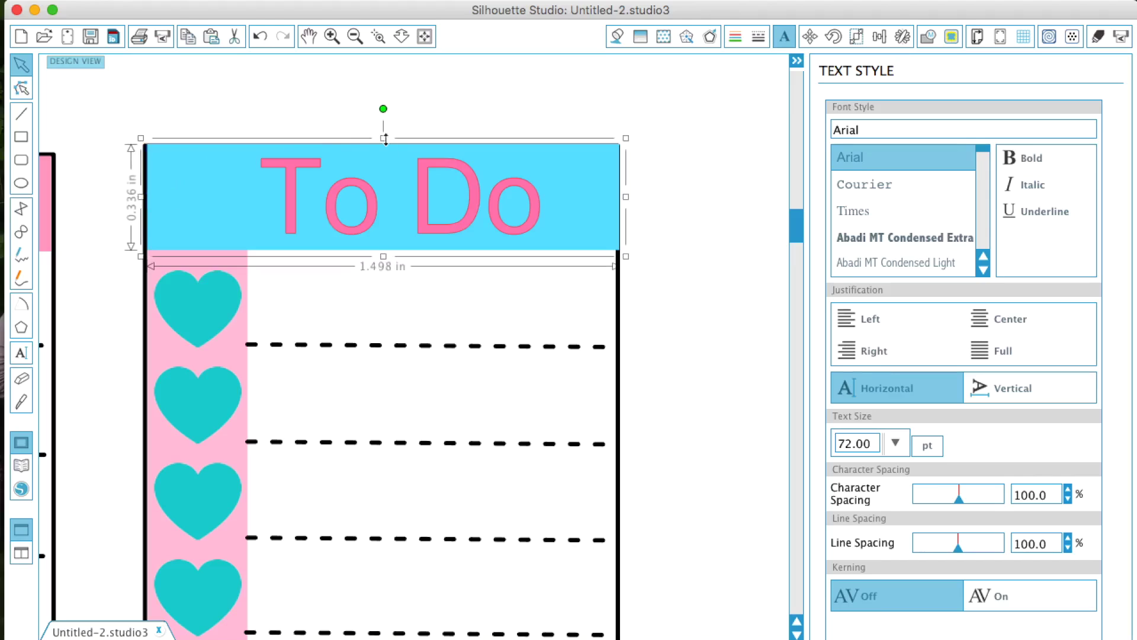
drag(385, 140, 384, 144)
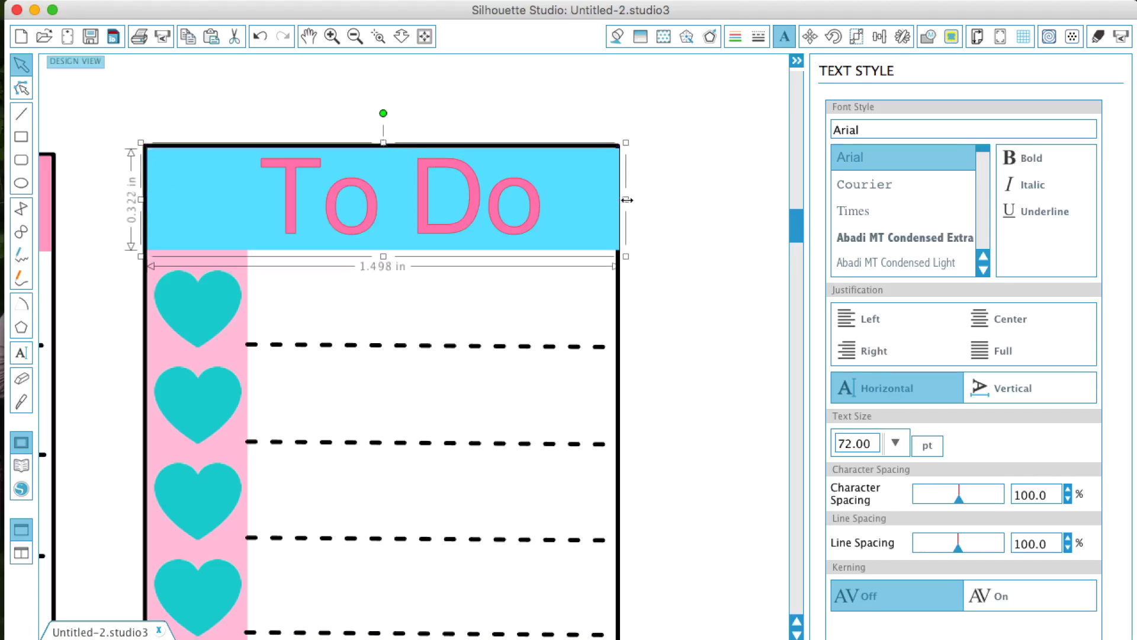
drag(627, 200, 625, 198)
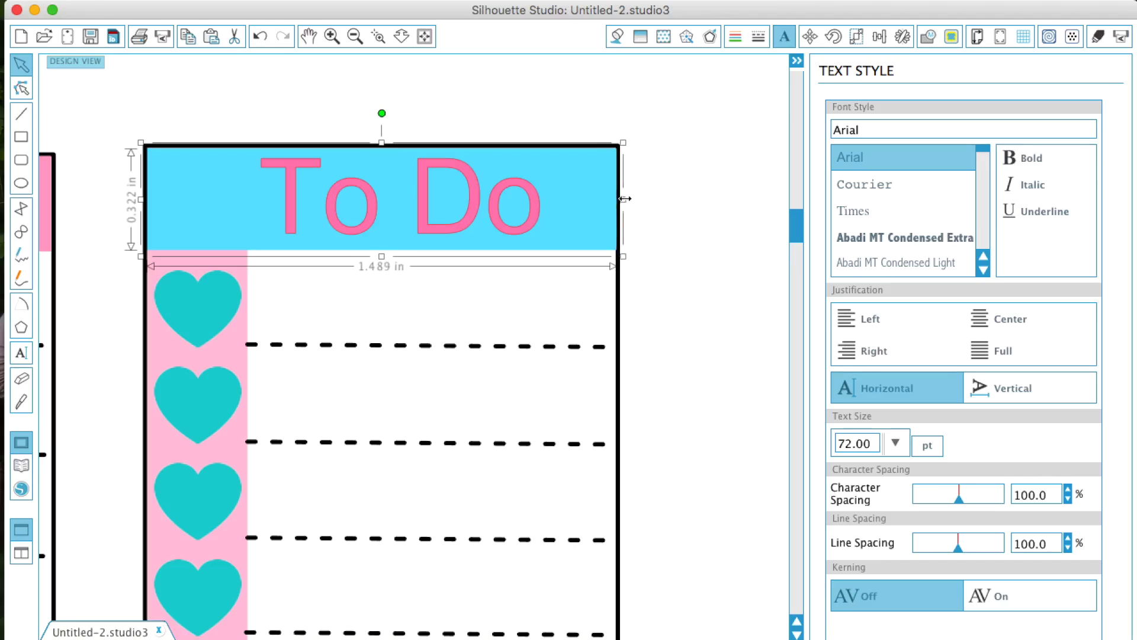
click(643, 269)
click(611, 203)
click(648, 138)
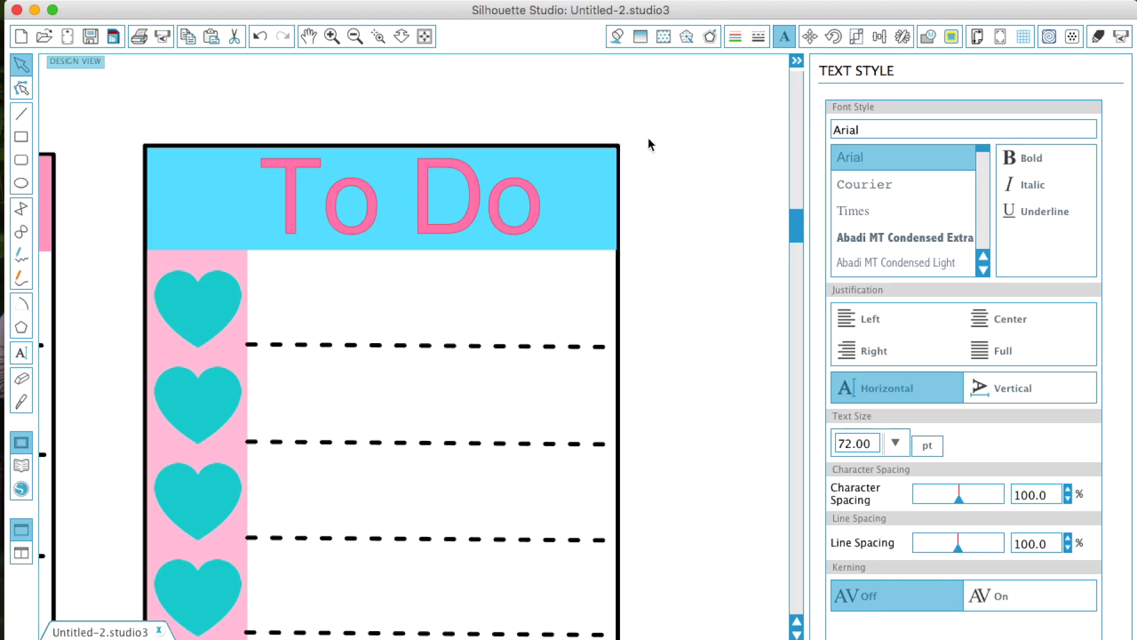
Step: Trim the header to 1.486 in wide and raise its top edge to meet the border
click(330, 36)
click(680, 171)
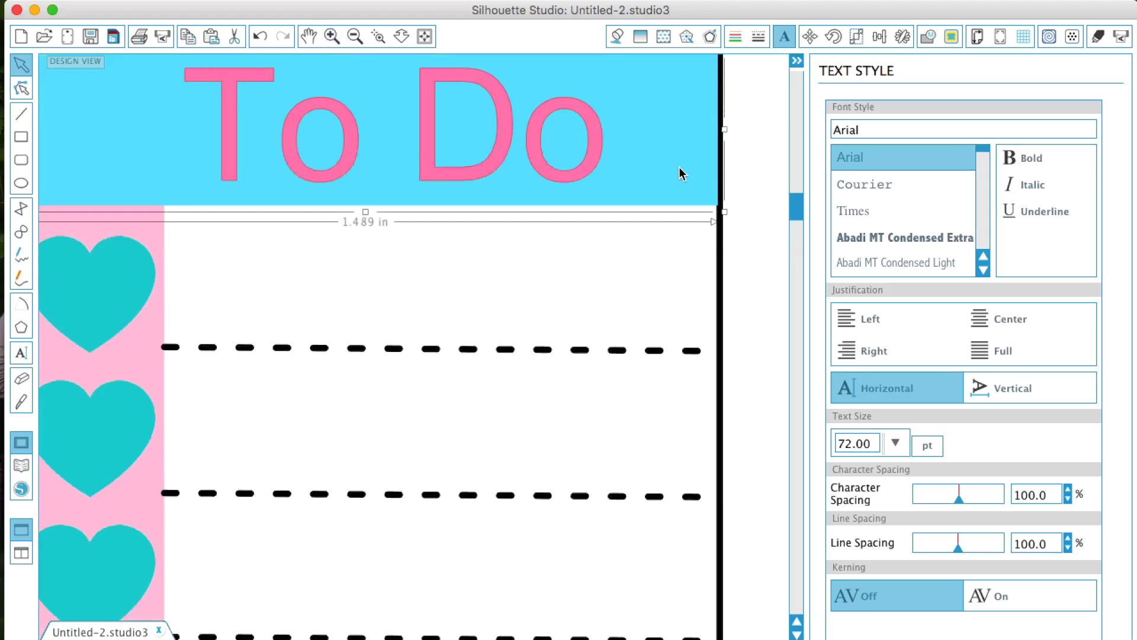
scroll(679, 173, up, 1)
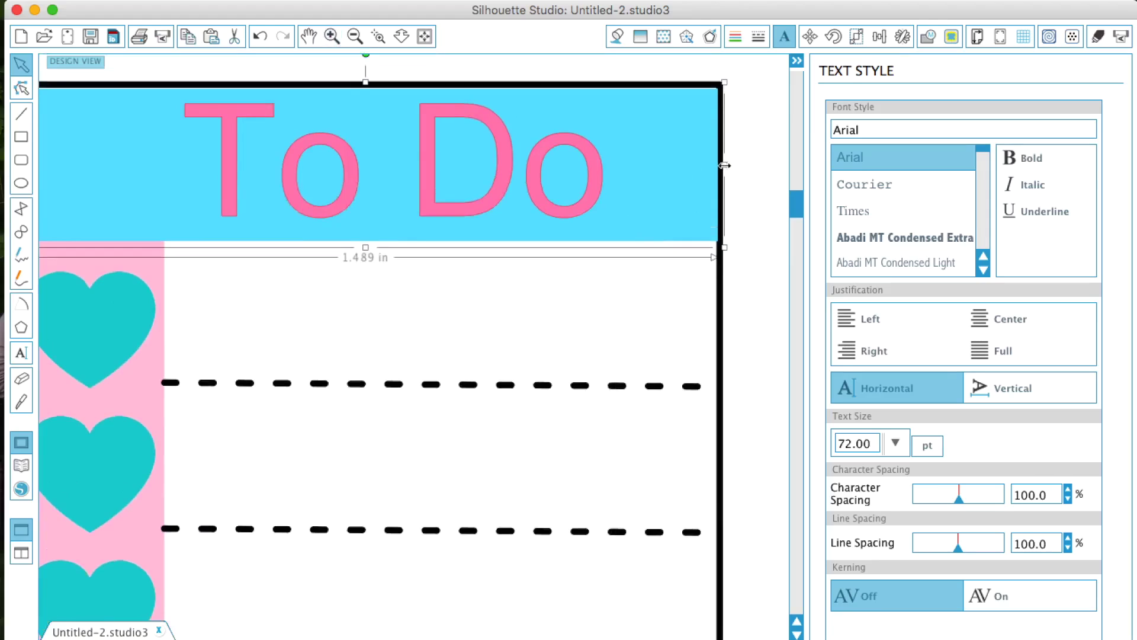
drag(724, 165, 722, 165)
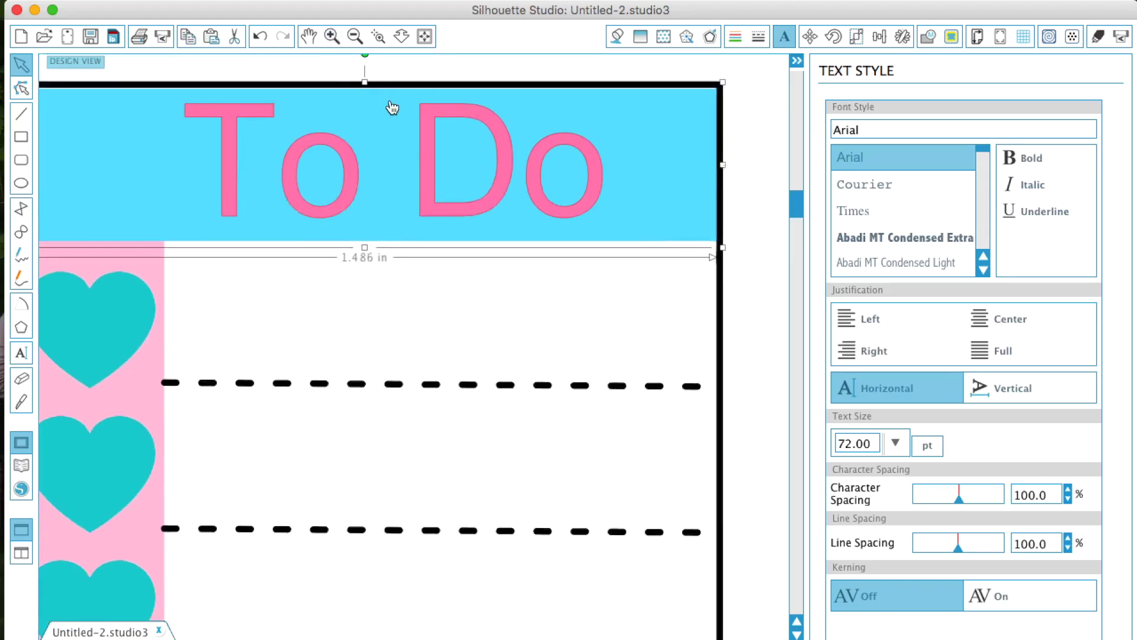
drag(365, 83, 367, 81)
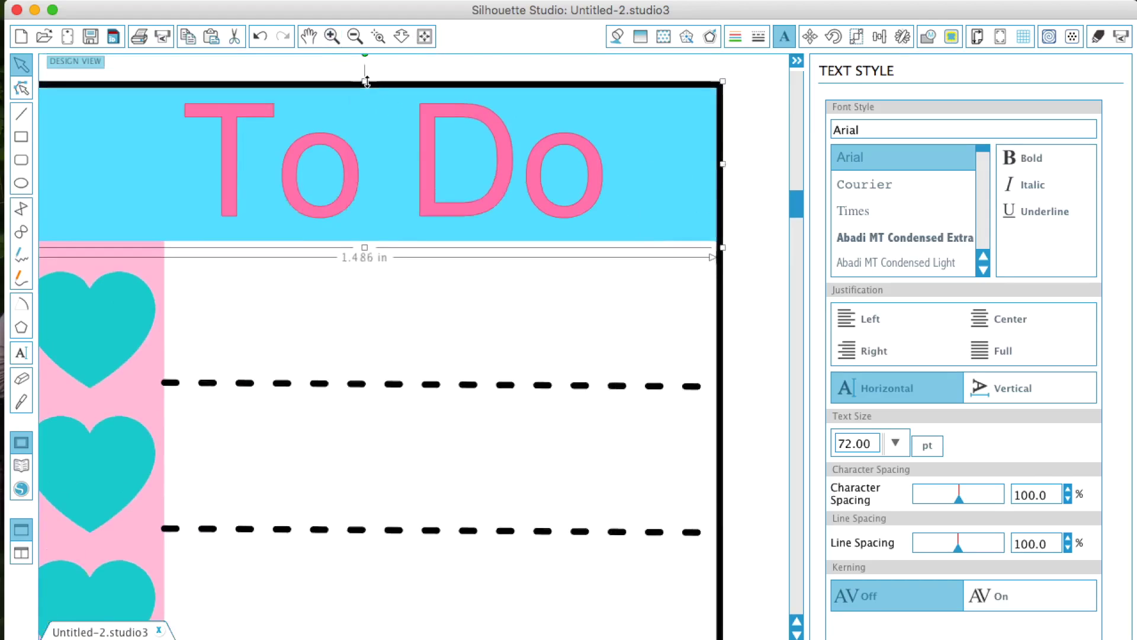
click(444, 294)
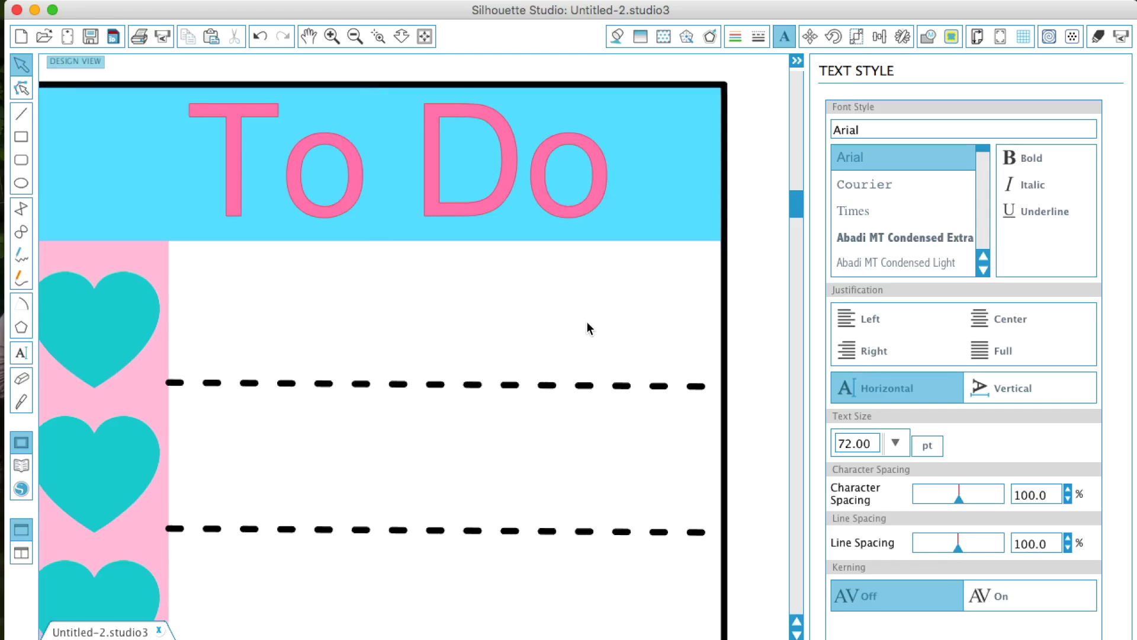
scroll(586, 321, left, 3)
scroll(587, 329, left, 1)
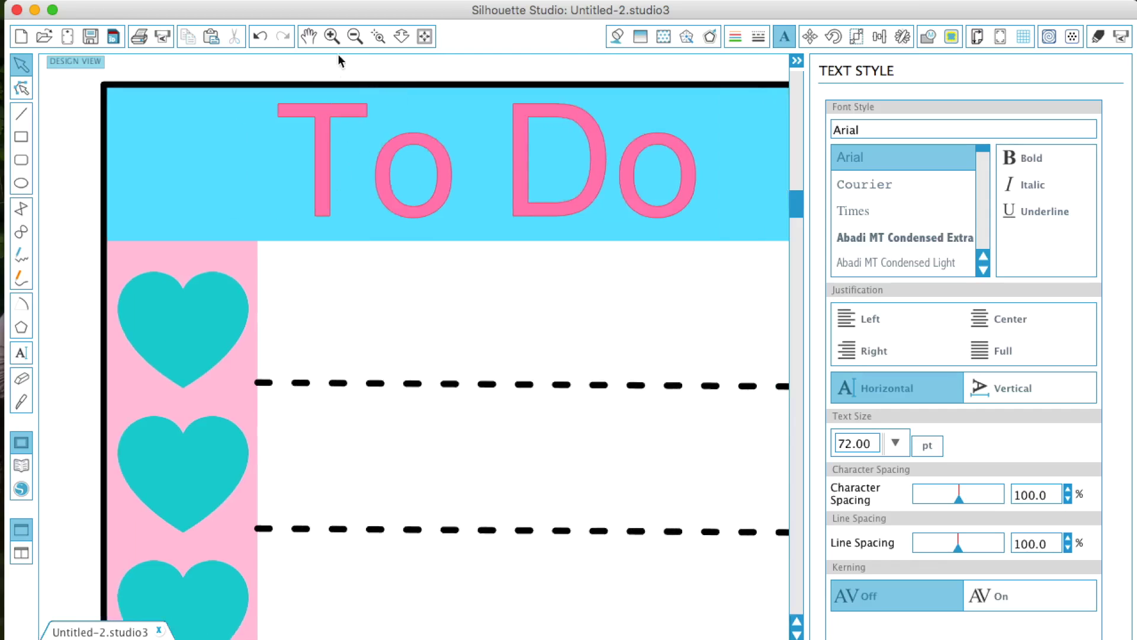
Step: Zoom out until both finished To Do checklist cards are visible side by side
click(356, 41)
click(356, 41)
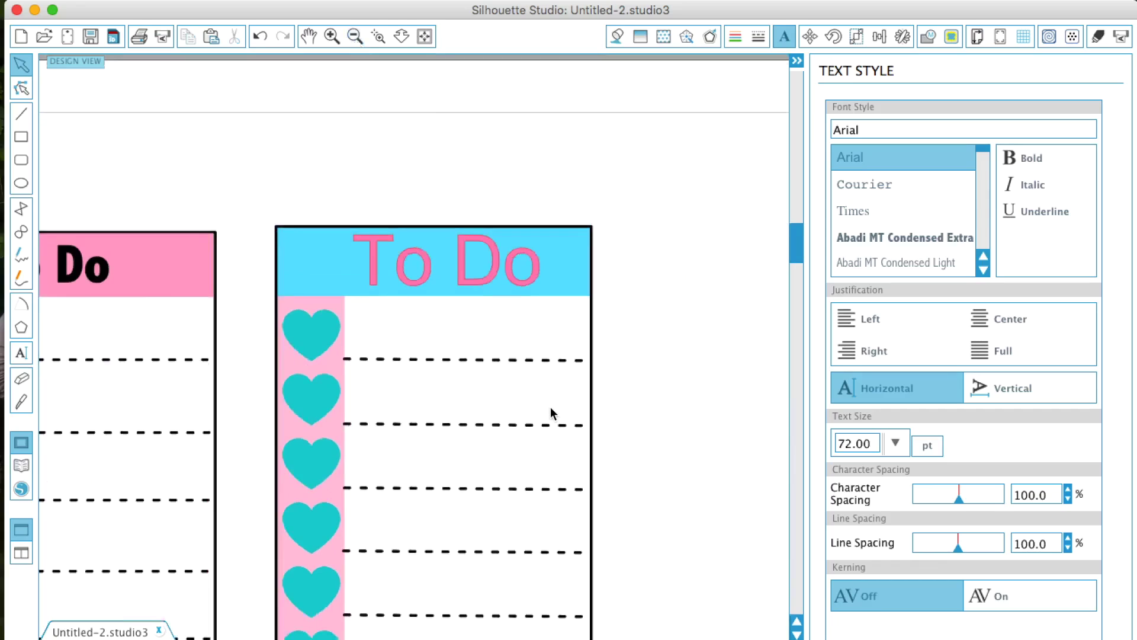
scroll(550, 407, down, 3)
scroll(461, 367, down, 1)
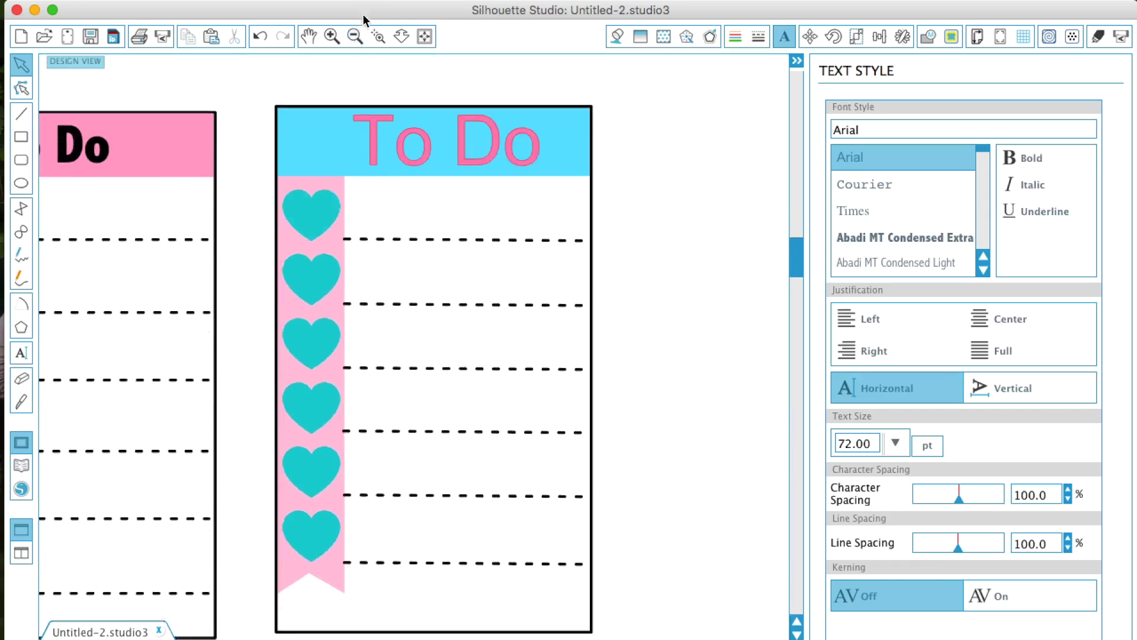
click(356, 36)
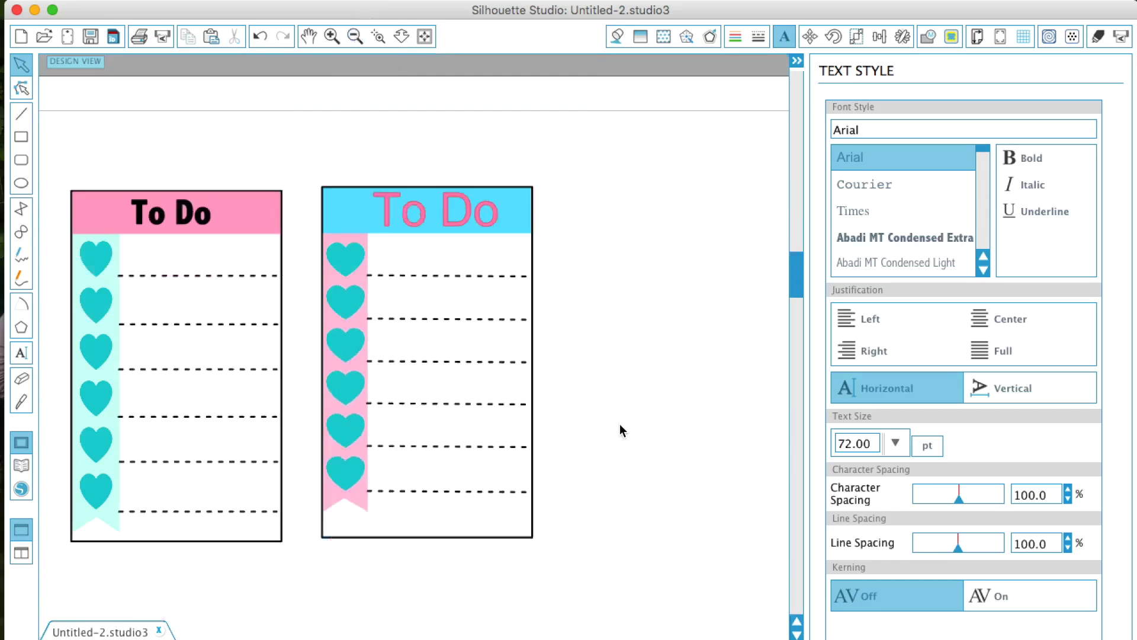